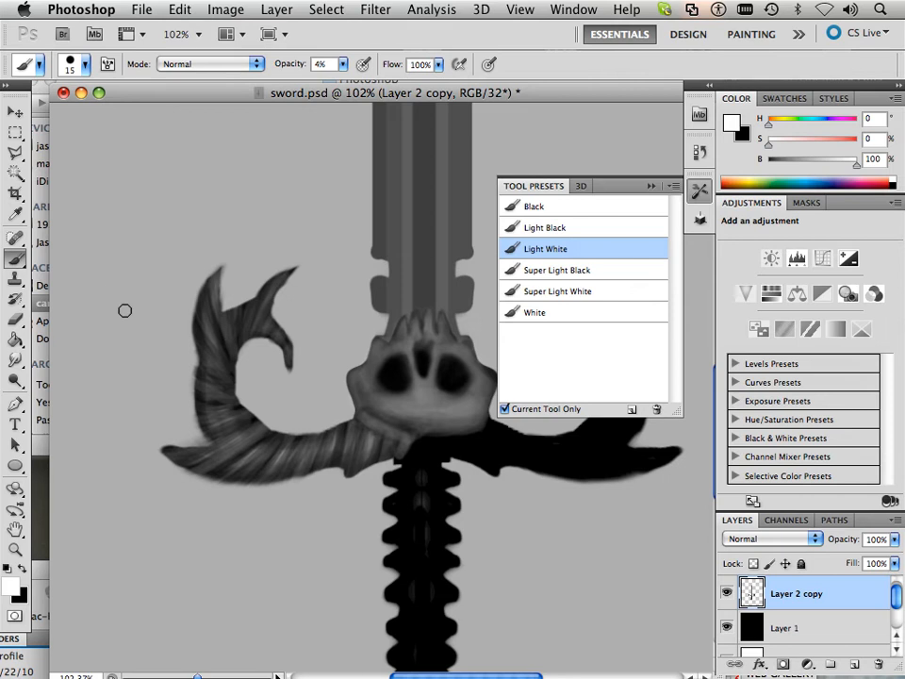
Smudge the outer edge and upper prongs of the left crossguard horn at 100% strength to roughen their outline
{"action": "left_click", "coordinate": [16, 359]}
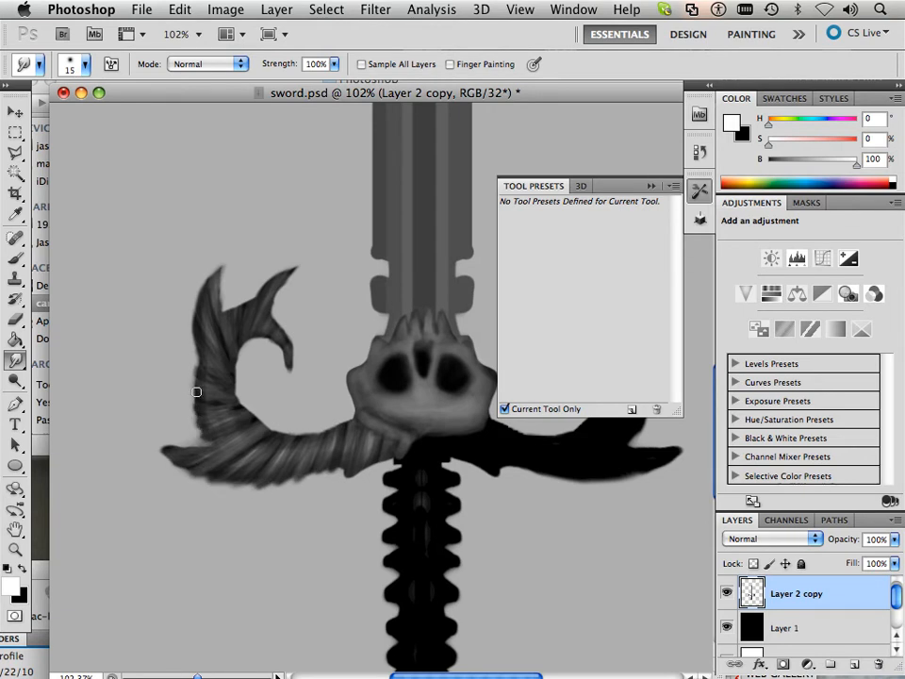
{"action": "left_click_drag", "start_coordinate": [197, 391], "coordinate": [198, 375]}
{"action": "left_click_drag", "start_coordinate": [193, 302], "coordinate": [205, 274]}
{"action": "left_click_drag", "start_coordinate": [258, 288], "coordinate": [279, 270]}
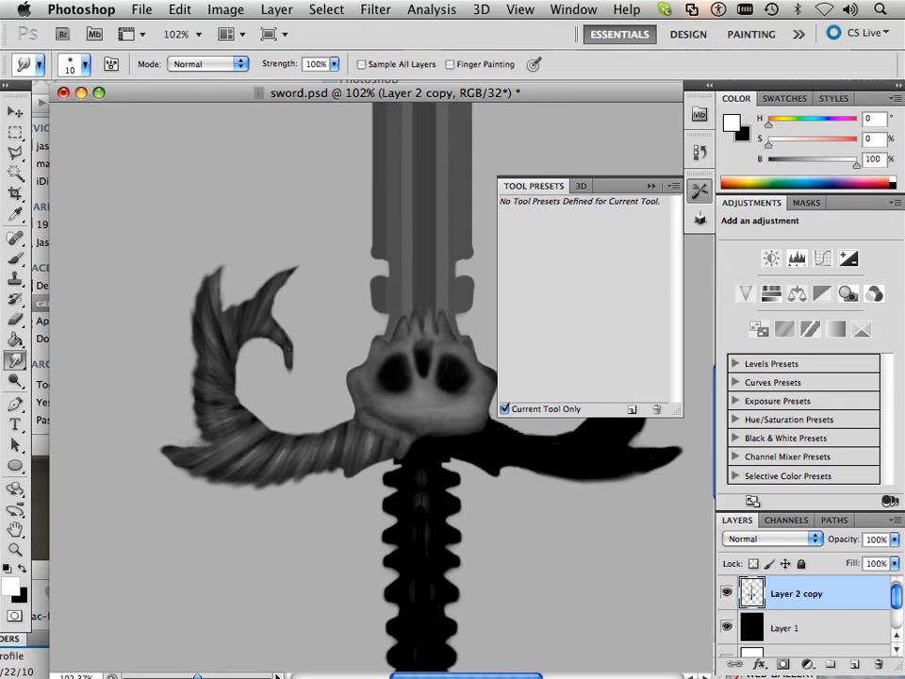
Switch back to the Brush tool with the Light Black preset and undo the trial stroke on the left horn
{"action": "key", "text": "b"}
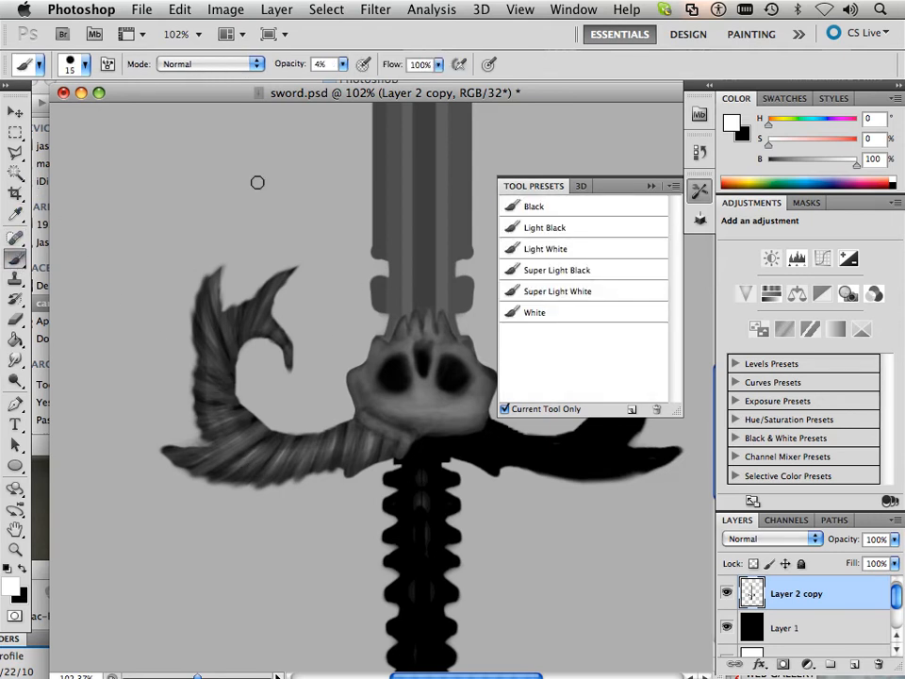
{"action": "key", "text": "bracketleft"}
{"action": "key", "text": "bracketleft"}
{"action": "key", "text": "bracketleft"}
{"action": "left_click", "coordinate": [539, 227]}
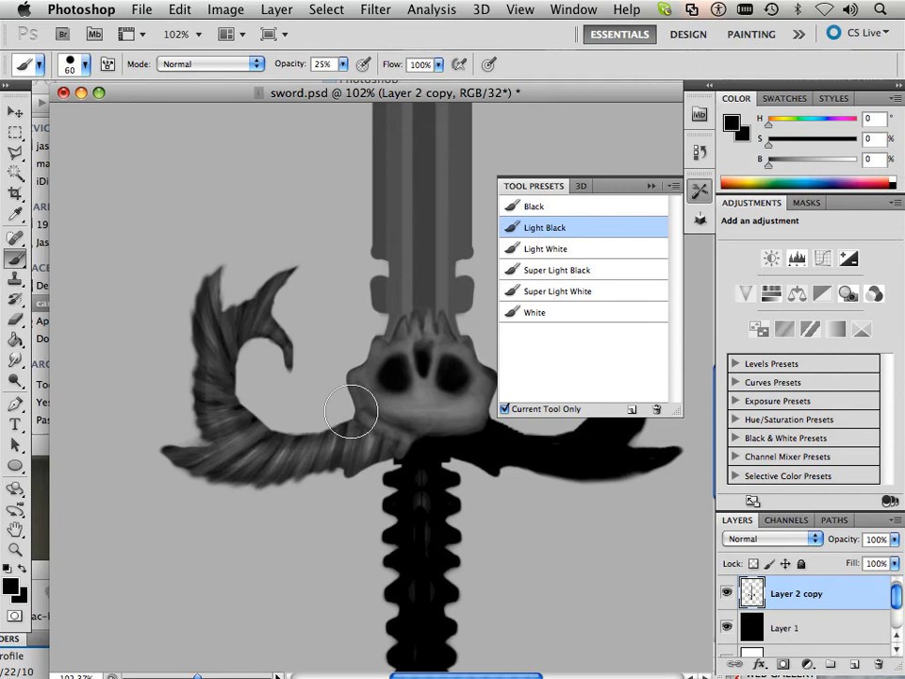
{"action": "mouse_move", "coordinate": [366, 440]}
{"action": "left_mouse_down"}
{"action": "mouse_move", "coordinate": [272, 469]}
{"action": "mouse_move", "coordinate": [231, 456]}
{"action": "mouse_move", "coordinate": [214, 409]}
{"action": "mouse_move", "coordinate": [193, 447]}
{"action": "mouse_move", "coordinate": [196, 418]}
{"action": "mouse_move", "coordinate": [175, 451]}
{"action": "mouse_move", "coordinate": [199, 448]}
{"action": "mouse_move", "coordinate": [210, 329]}
{"action": "mouse_move", "coordinate": [241, 352]}
{"action": "mouse_move", "coordinate": [269, 383]}
{"action": "left_mouse_up"}
{"action": "key", "text": "super+z"}
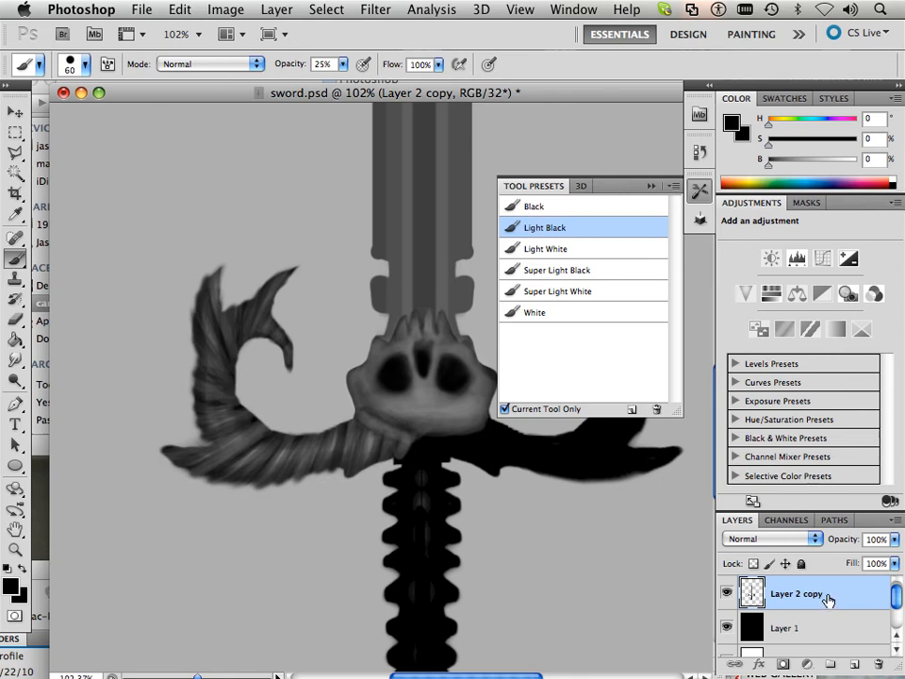
Duplicate Layer 2 copy as a backup directly above Layer 2 and make the original Layer 2 copy active again
{"action": "mouse_move", "coordinate": [827, 601]}
{"action": "left_mouse_down"}
{"action": "mouse_move", "coordinate": [841, 657]}
{"action": "mouse_move", "coordinate": [853, 664]}
{"action": "mouse_move", "coordinate": [794, 626]}
{"action": "mouse_move", "coordinate": [789, 672]}
{"action": "mouse_move", "coordinate": [787, 639]}
{"action": "left_mouse_up"}
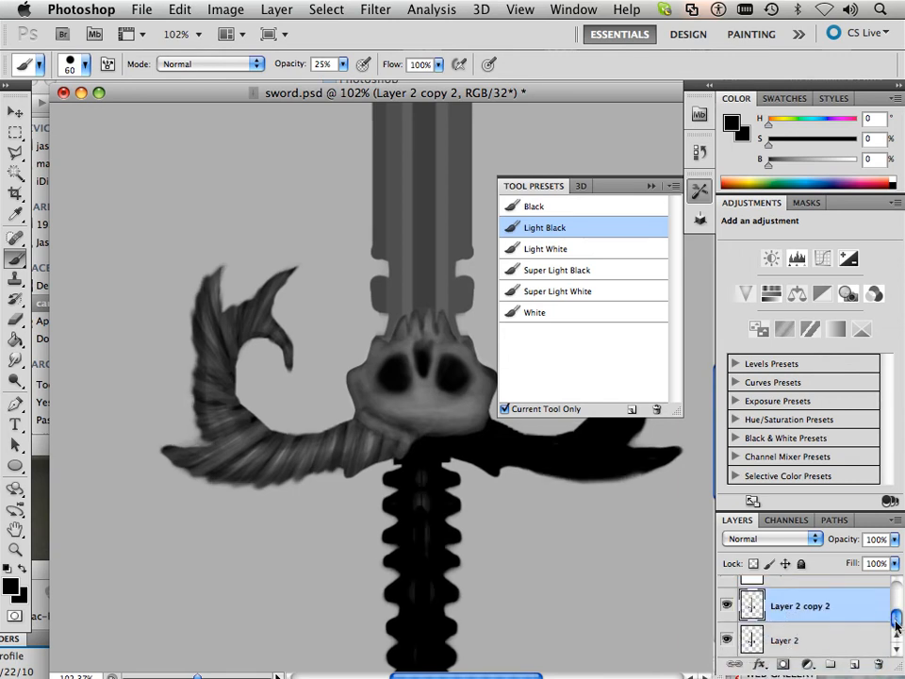
{"action": "left_click_drag", "start_coordinate": [897, 622], "coordinate": [894, 578]}
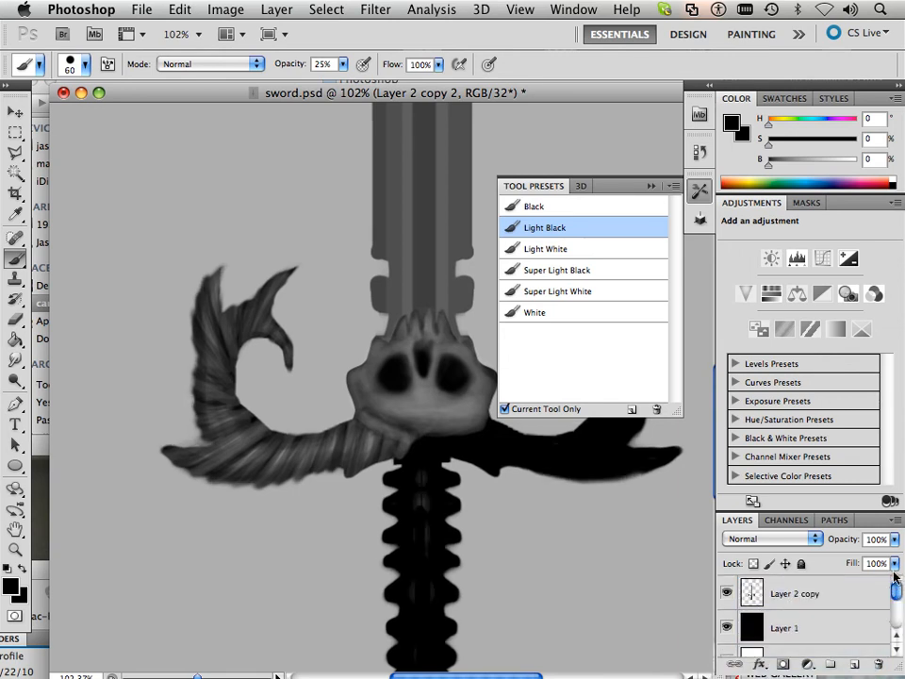
{"action": "left_click", "coordinate": [838, 598]}
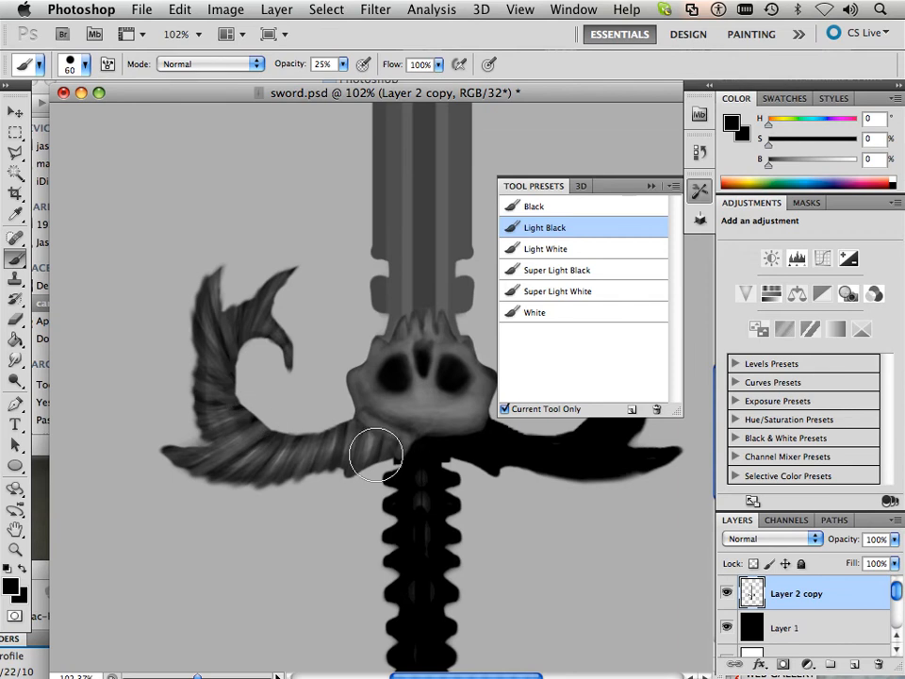
Darken the whole left horn with the 60 px Light Black brush and delete the paint spilled outside the sword's silhouette
{"action": "mouse_move", "coordinate": [359, 447]}
{"action": "left_mouse_down"}
{"action": "mouse_move", "coordinate": [299, 466]}
{"action": "mouse_move", "coordinate": [239, 474]}
{"action": "mouse_move", "coordinate": [215, 360]}
{"action": "mouse_move", "coordinate": [194, 354]}
{"action": "mouse_move", "coordinate": [215, 329]}
{"action": "mouse_move", "coordinate": [275, 309]}
{"action": "mouse_move", "coordinate": [279, 355]}
{"action": "mouse_move", "coordinate": [265, 325]}
{"action": "mouse_move", "coordinate": [216, 303]}
{"action": "mouse_move", "coordinate": [195, 468]}
{"action": "mouse_move", "coordinate": [215, 441]}
{"action": "mouse_move", "coordinate": [340, 423]}
{"action": "mouse_move", "coordinate": [362, 445]}
{"action": "mouse_move", "coordinate": [245, 475]}
{"action": "mouse_move", "coordinate": [220, 442]}
{"action": "mouse_move", "coordinate": [218, 455]}
{"action": "mouse_move", "coordinate": [202, 441]}
{"action": "mouse_move", "coordinate": [210, 327]}
{"action": "mouse_move", "coordinate": [237, 294]}
{"action": "mouse_move", "coordinate": [276, 329]}
{"action": "mouse_move", "coordinate": [283, 324]}
{"action": "mouse_move", "coordinate": [228, 297]}
{"action": "mouse_move", "coordinate": [209, 300]}
{"action": "mouse_move", "coordinate": [205, 310]}
{"action": "mouse_move", "coordinate": [232, 296]}
{"action": "mouse_move", "coordinate": [253, 335]}
{"action": "mouse_move", "coordinate": [236, 329]}
{"action": "mouse_move", "coordinate": [211, 405]}
{"action": "mouse_move", "coordinate": [233, 439]}
{"action": "mouse_move", "coordinate": [215, 424]}
{"action": "mouse_move", "coordinate": [271, 454]}
{"action": "mouse_move", "coordinate": [327, 469]}
{"action": "mouse_move", "coordinate": [343, 468]}
{"action": "mouse_move", "coordinate": [352, 449]}
{"action": "mouse_move", "coordinate": [376, 458]}
{"action": "mouse_move", "coordinate": [331, 447]}
{"action": "mouse_move", "coordinate": [242, 500]}
{"action": "mouse_move", "coordinate": [221, 480]}
{"action": "mouse_move", "coordinate": [227, 391]}
{"action": "mouse_move", "coordinate": [207, 338]}
{"action": "mouse_move", "coordinate": [211, 310]}
{"action": "mouse_move", "coordinate": [283, 280]}
{"action": "mouse_move", "coordinate": [299, 347]}
{"action": "left_mouse_up"}
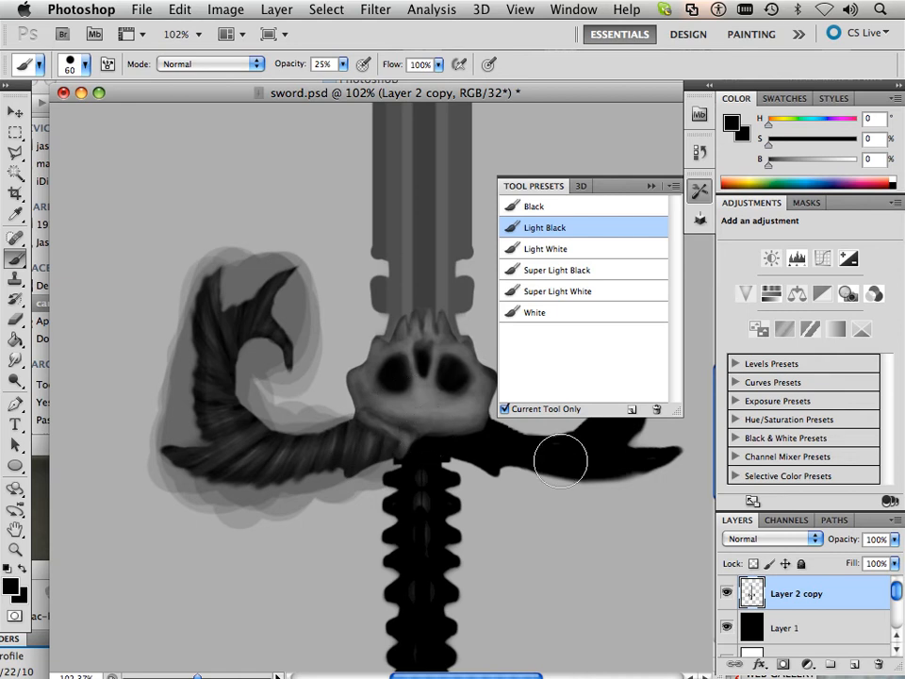
{"action": "left_click_drag", "start_coordinate": [898, 594], "coordinate": [879, 629]}
{"action": "left_click", "coordinate": [756, 618], "text": "ctrl"}
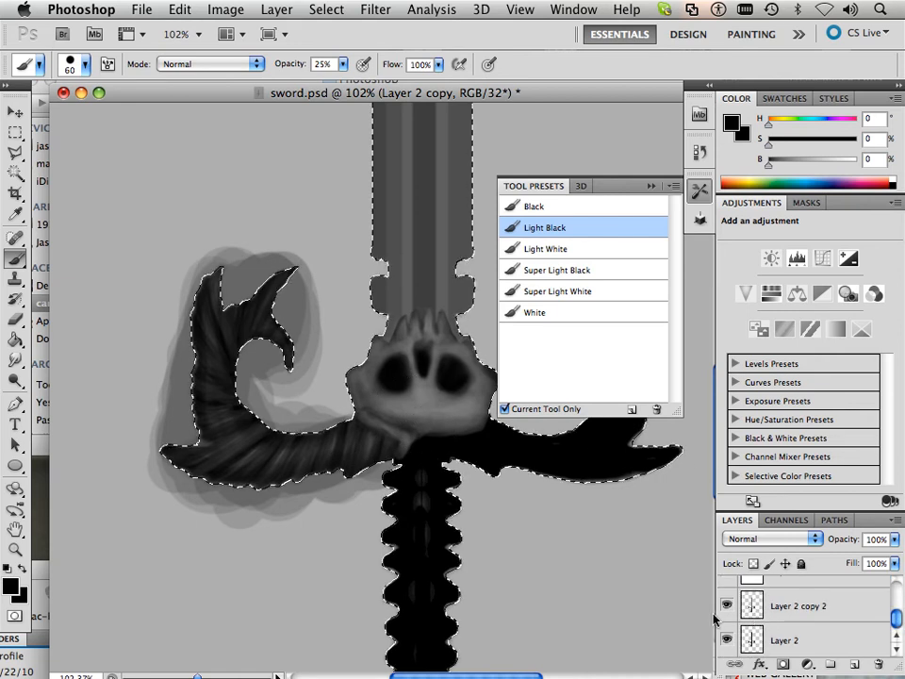
{"action": "left_click_drag", "start_coordinate": [895, 622], "coordinate": [895, 591]}
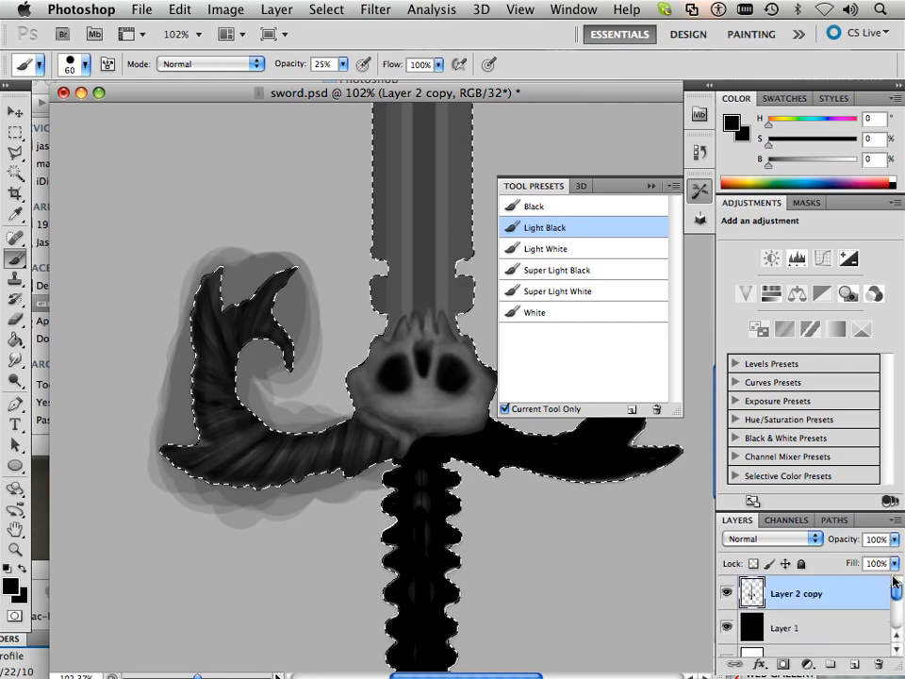
{"action": "left_click", "coordinate": [328, 11]}
{"action": "left_click", "coordinate": [335, 81]}
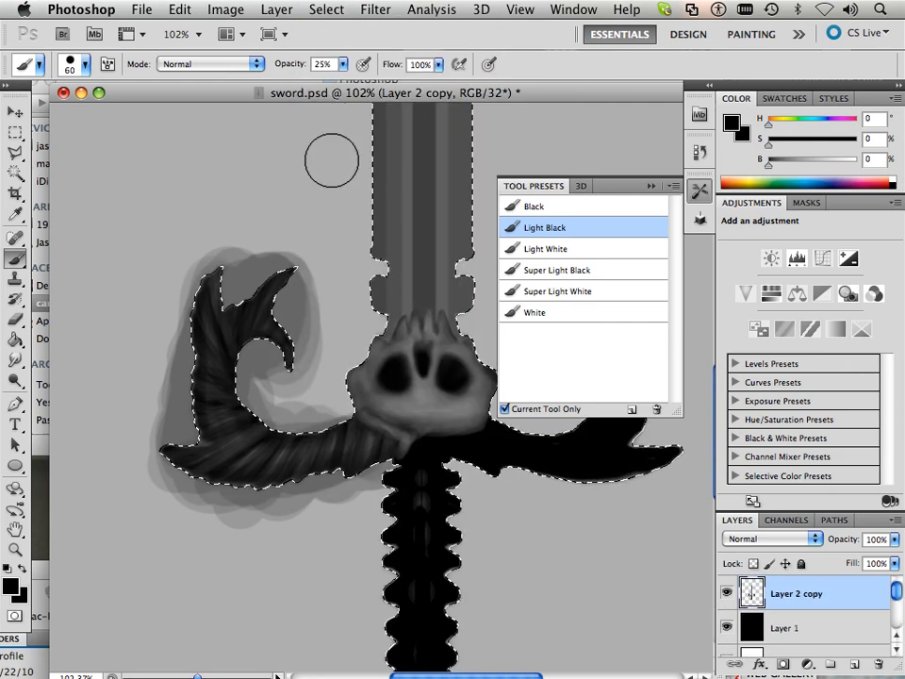
{"action": "key", "text": "Delete"}
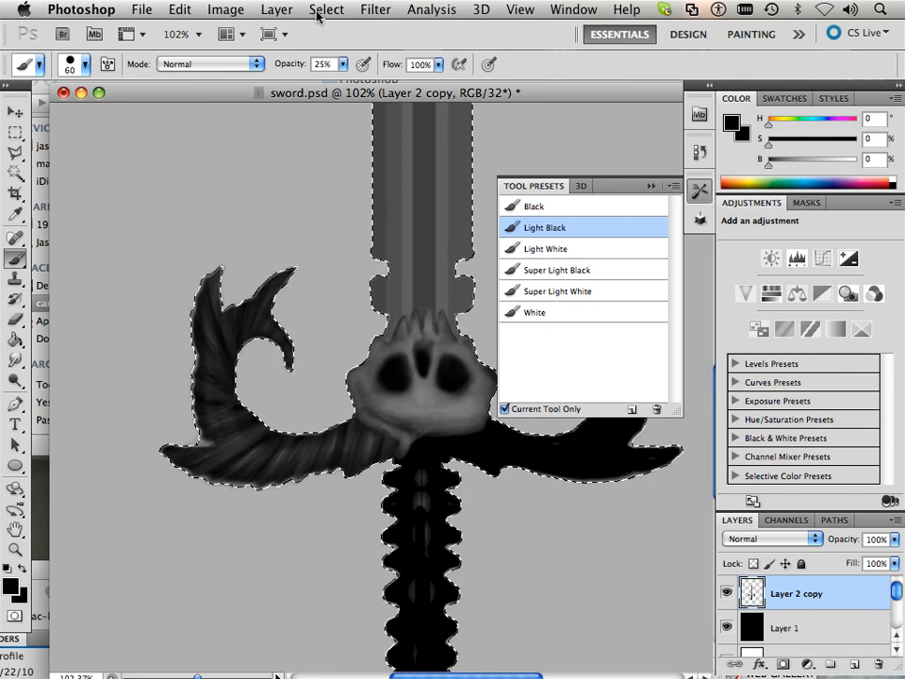
{"action": "left_click", "coordinate": [321, 11]}
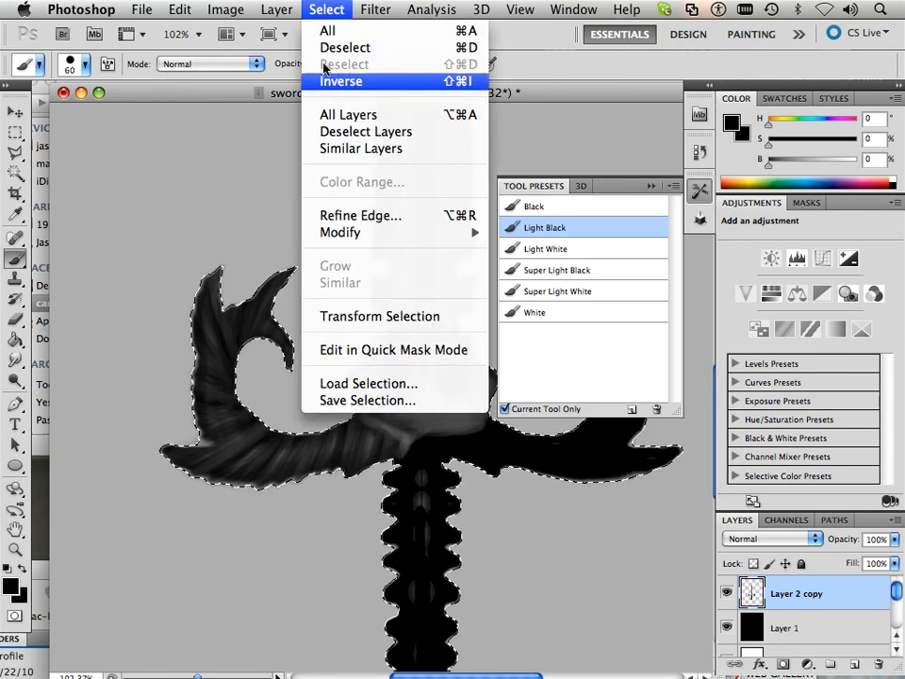
{"action": "left_click", "coordinate": [327, 49]}
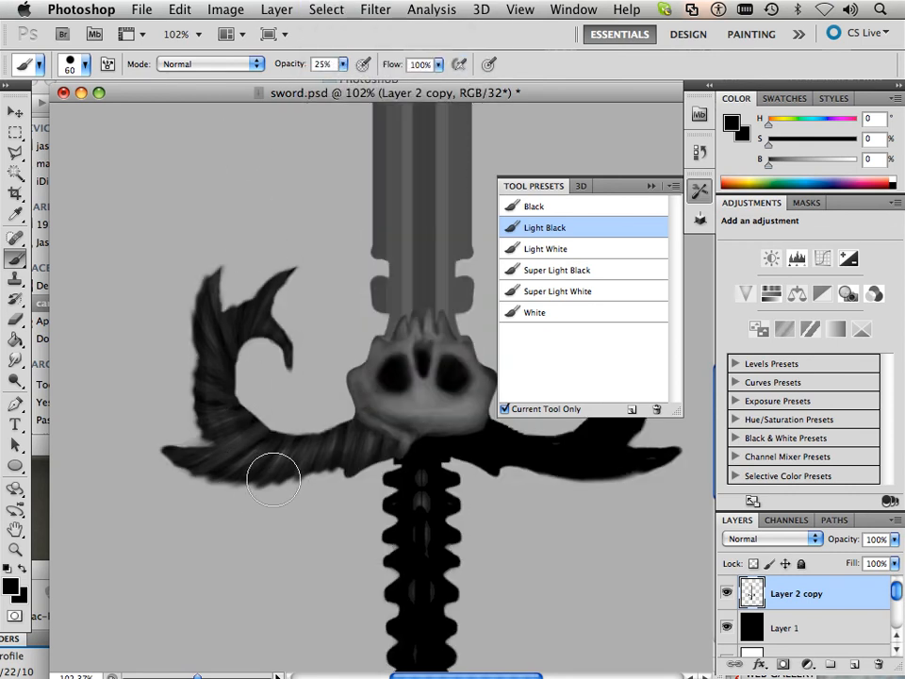
Try lightening the inner upper prong of the left horn with a 10 px Light White brush
{"action": "key", "text": "bracketleft"}
{"action": "key", "text": "bracketleft"}
{"action": "key", "text": "bracketleft"}
{"action": "key", "text": "bracketleft"}
{"action": "key", "text": "bracketleft"}
{"action": "key", "text": "bracketleft"}
{"action": "left_click", "coordinate": [540, 250]}
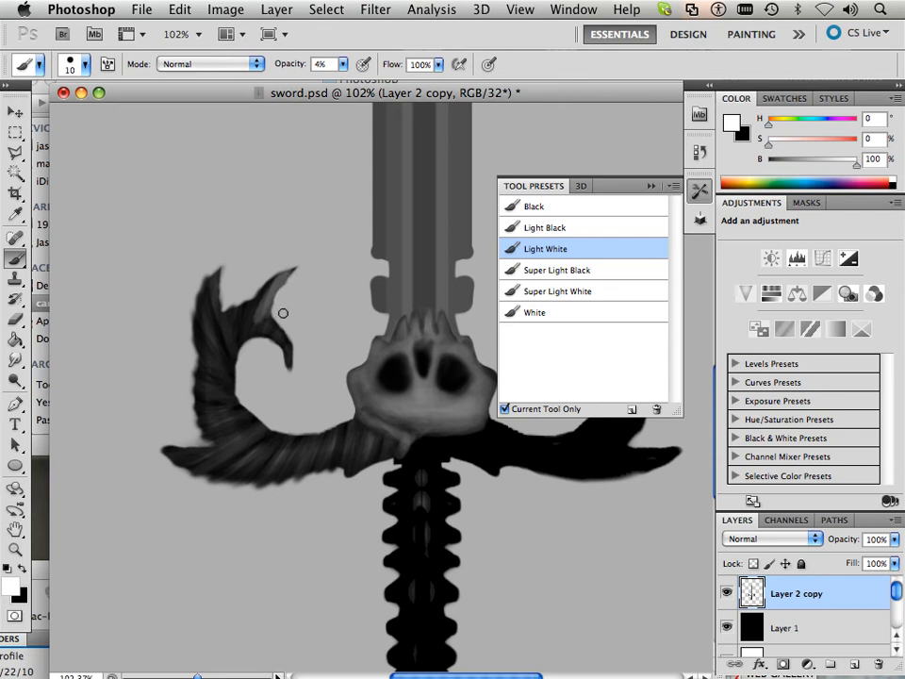
Lighten the left horn's inner upper prong softly with the Super Light White preset
{"action": "left_click", "coordinate": [547, 298]}
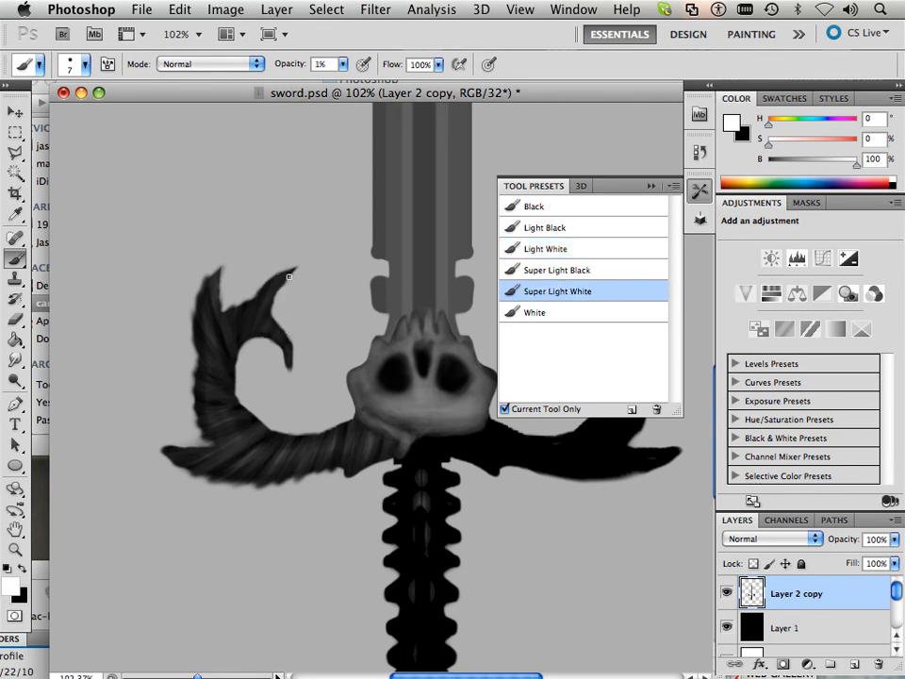
{"action": "key", "text": "bracketright"}
{"action": "key", "text": "bracketright"}
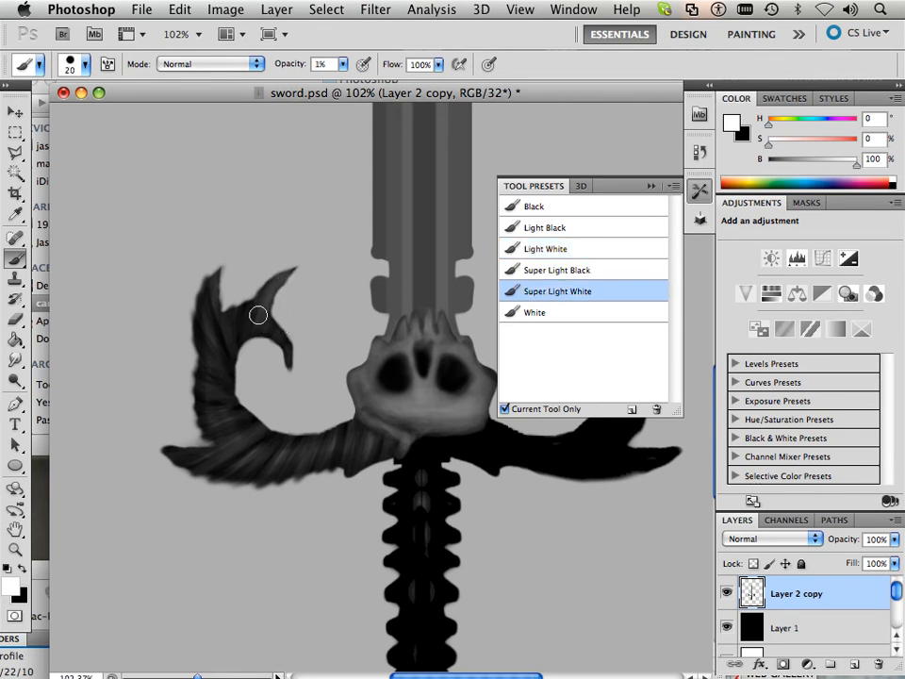
{"action": "key", "text": "bracketleft"}
{"action": "key", "text": "bracketleft"}
{"action": "key", "text": "bracketleft"}
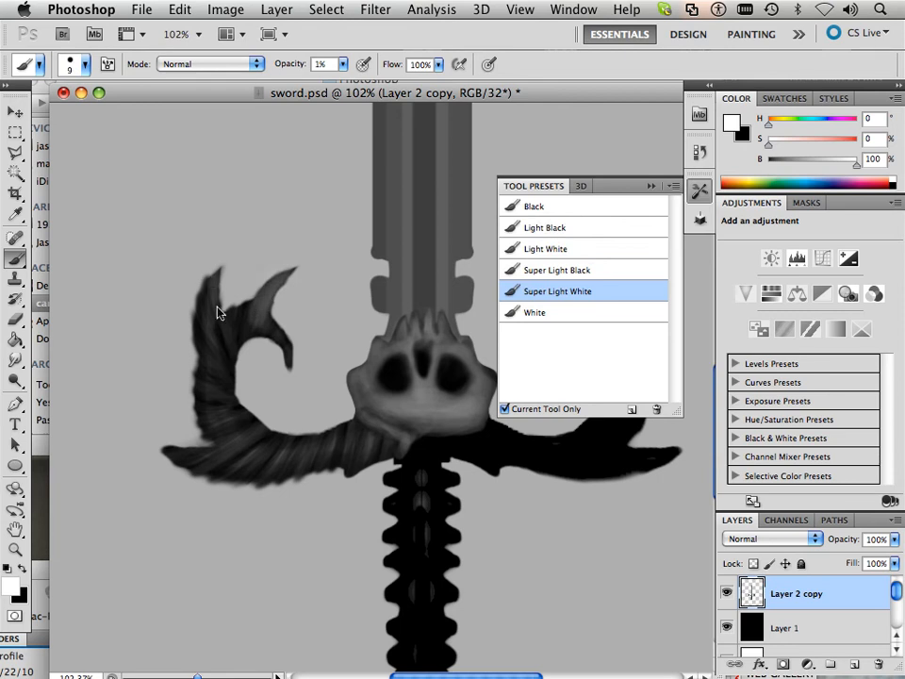
Highlight the left horn's outer upper prong and its lower outward spike with the Super Light White brush
{"action": "mouse_move", "coordinate": [213, 325]}
{"action": "left_mouse_down"}
{"action": "mouse_move", "coordinate": [217, 276]}
{"action": "mouse_move", "coordinate": [206, 318]}
{"action": "mouse_move", "coordinate": [223, 302]}
{"action": "mouse_move", "coordinate": [216, 280]}
{"action": "mouse_move", "coordinate": [217, 331]}
{"action": "left_mouse_up"}
{"action": "mouse_move", "coordinate": [172, 455]}
{"action": "left_mouse_down"}
{"action": "mouse_move", "coordinate": [210, 462]}
{"action": "mouse_move", "coordinate": [237, 447]}
{"action": "left_mouse_up"}
{"action": "mouse_move", "coordinate": [180, 461]}
{"action": "left_mouse_down"}
{"action": "mouse_move", "coordinate": [238, 447]}
{"action": "mouse_move", "coordinate": [216, 468]}
{"action": "mouse_move", "coordinate": [188, 449]}
{"action": "mouse_move", "coordinate": [226, 454]}
{"action": "mouse_move", "coordinate": [219, 462]}
{"action": "mouse_move", "coordinate": [200, 457]}
{"action": "mouse_move", "coordinate": [206, 447]}
{"action": "mouse_move", "coordinate": [201, 456]}
{"action": "mouse_move", "coordinate": [219, 472]}
{"action": "mouse_move", "coordinate": [212, 476]}
{"action": "mouse_move", "coordinate": [211, 465]}
{"action": "mouse_move", "coordinate": [259, 462]}
{"action": "mouse_move", "coordinate": [212, 470]}
{"action": "left_mouse_up"}
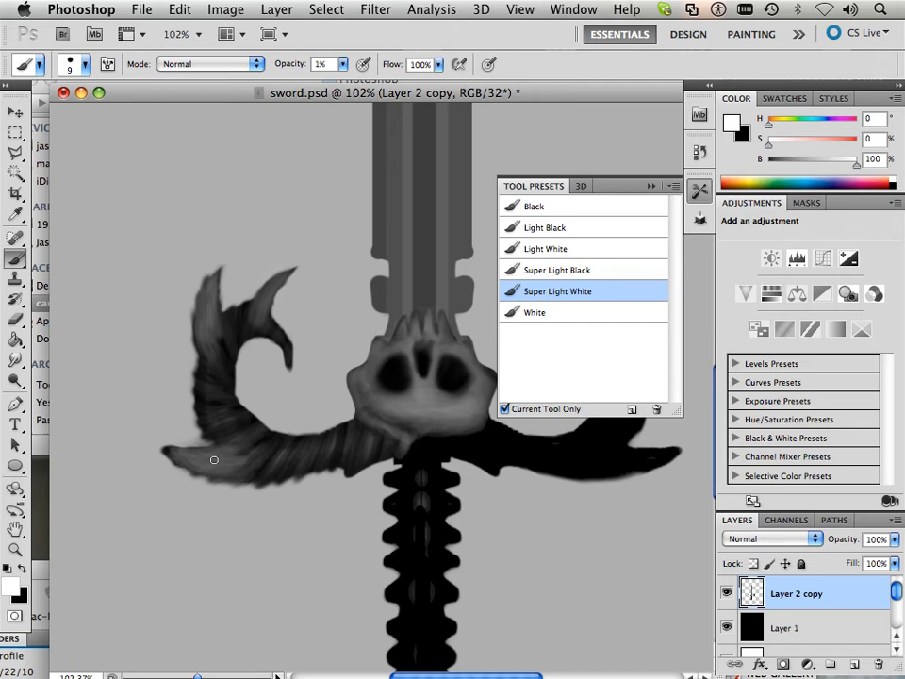
{"action": "mouse_move", "coordinate": [214, 459]}
{"action": "left_mouse_down"}
{"action": "mouse_move", "coordinate": [244, 452]}
{"action": "mouse_move", "coordinate": [165, 449]}
{"action": "left_mouse_up"}
{"action": "left_click_drag", "start_coordinate": [238, 474], "coordinate": [247, 458]}
{"action": "key", "text": "bracketright"}
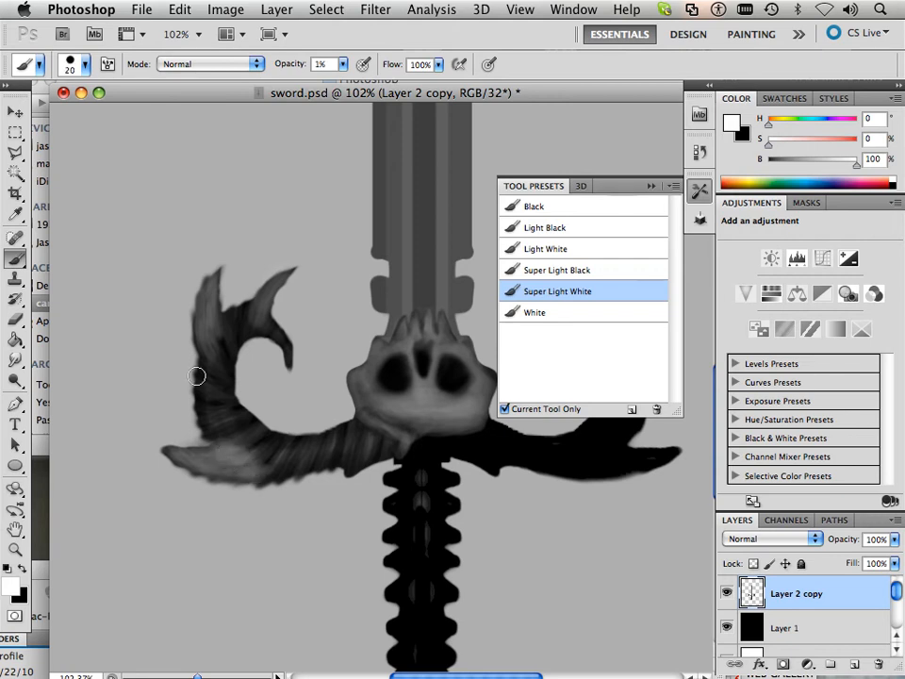
{"action": "key", "text": "bracketleft"}
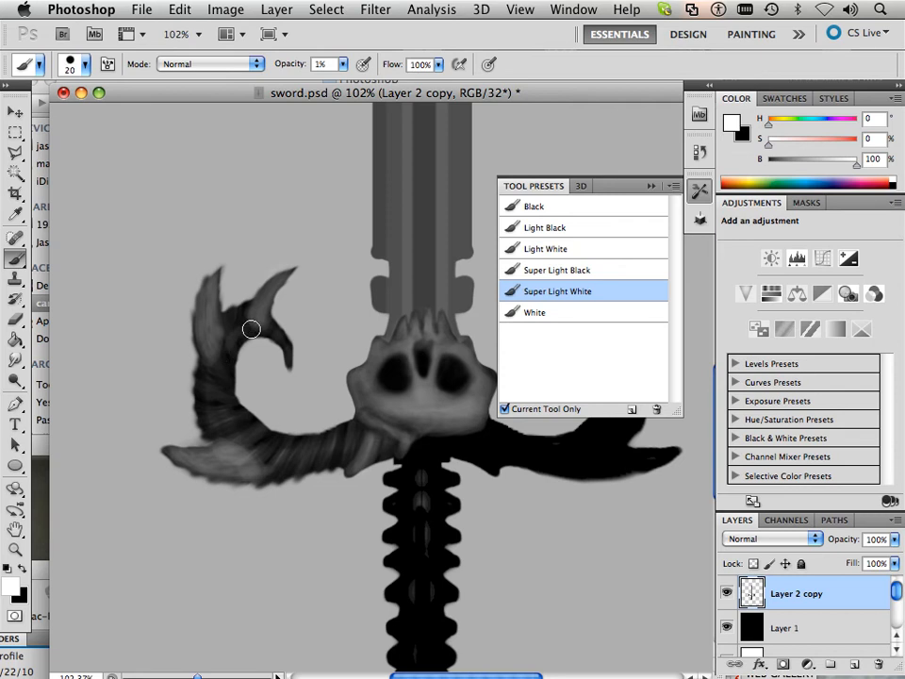
Lighten the left horn's curved body, prong junction and base with Super Light White strokes of varying brush size
{"action": "mouse_move", "coordinate": [251, 328]}
{"action": "left_mouse_down"}
{"action": "mouse_move", "coordinate": [213, 369]}
{"action": "mouse_move", "coordinate": [233, 341]}
{"action": "mouse_move", "coordinate": [219, 412]}
{"action": "mouse_move", "coordinate": [212, 357]}
{"action": "mouse_move", "coordinate": [238, 424]}
{"action": "mouse_move", "coordinate": [208, 389]}
{"action": "mouse_move", "coordinate": [241, 442]}
{"action": "mouse_move", "coordinate": [220, 370]}
{"action": "mouse_move", "coordinate": [245, 439]}
{"action": "mouse_move", "coordinate": [225, 399]}
{"action": "mouse_move", "coordinate": [277, 437]}
{"action": "mouse_move", "coordinate": [247, 441]}
{"action": "mouse_move", "coordinate": [265, 432]}
{"action": "mouse_move", "coordinate": [288, 461]}
{"action": "mouse_move", "coordinate": [251, 435]}
{"action": "mouse_move", "coordinate": [256, 427]}
{"action": "mouse_move", "coordinate": [315, 450]}
{"action": "mouse_move", "coordinate": [298, 450]}
{"action": "mouse_move", "coordinate": [337, 427]}
{"action": "mouse_move", "coordinate": [335, 453]}
{"action": "mouse_move", "coordinate": [343, 455]}
{"action": "mouse_move", "coordinate": [355, 431]}
{"action": "mouse_move", "coordinate": [316, 444]}
{"action": "mouse_move", "coordinate": [296, 434]}
{"action": "mouse_move", "coordinate": [248, 465]}
{"action": "mouse_move", "coordinate": [244, 446]}
{"action": "mouse_move", "coordinate": [216, 437]}
{"action": "mouse_move", "coordinate": [205, 411]}
{"action": "mouse_move", "coordinate": [222, 401]}
{"action": "mouse_move", "coordinate": [227, 355]}
{"action": "mouse_move", "coordinate": [240, 353]}
{"action": "mouse_move", "coordinate": [250, 305]}
{"action": "left_mouse_up"}
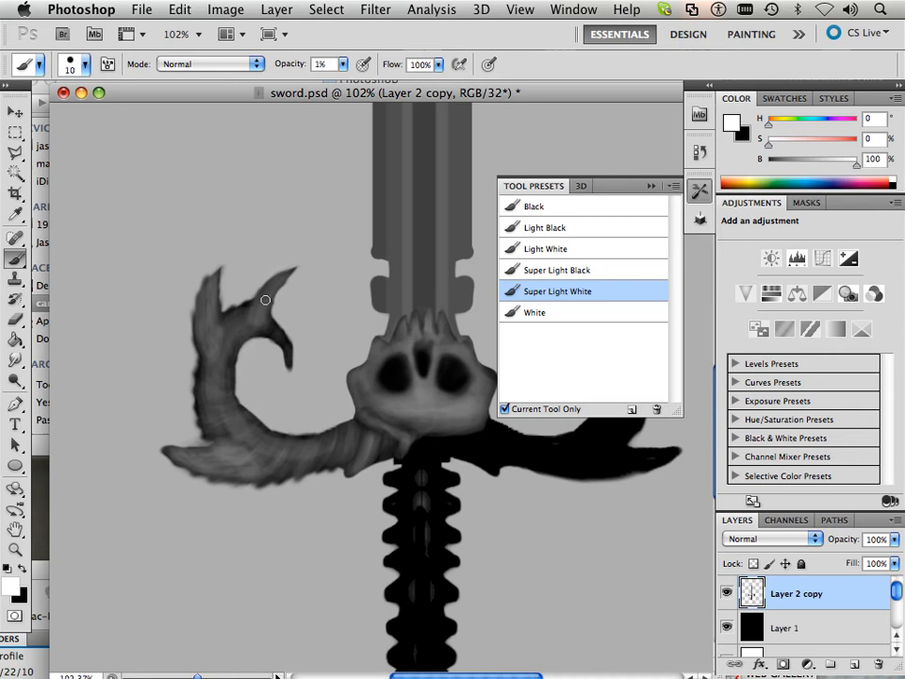
{"action": "key", "text": "bracketright"}
{"action": "mouse_move", "coordinate": [202, 360]}
{"action": "left_mouse_down"}
{"action": "mouse_move", "coordinate": [208, 401]}
{"action": "mouse_move", "coordinate": [222, 308]}
{"action": "mouse_move", "coordinate": [253, 350]}
{"action": "mouse_move", "coordinate": [198, 380]}
{"action": "mouse_move", "coordinate": [205, 390]}
{"action": "left_mouse_up"}
{"action": "key", "text": "bracketleft"}
{"action": "key", "text": "bracketleft"}
{"action": "key", "text": "bracketleft"}
{"action": "key", "text": "bracketleft"}
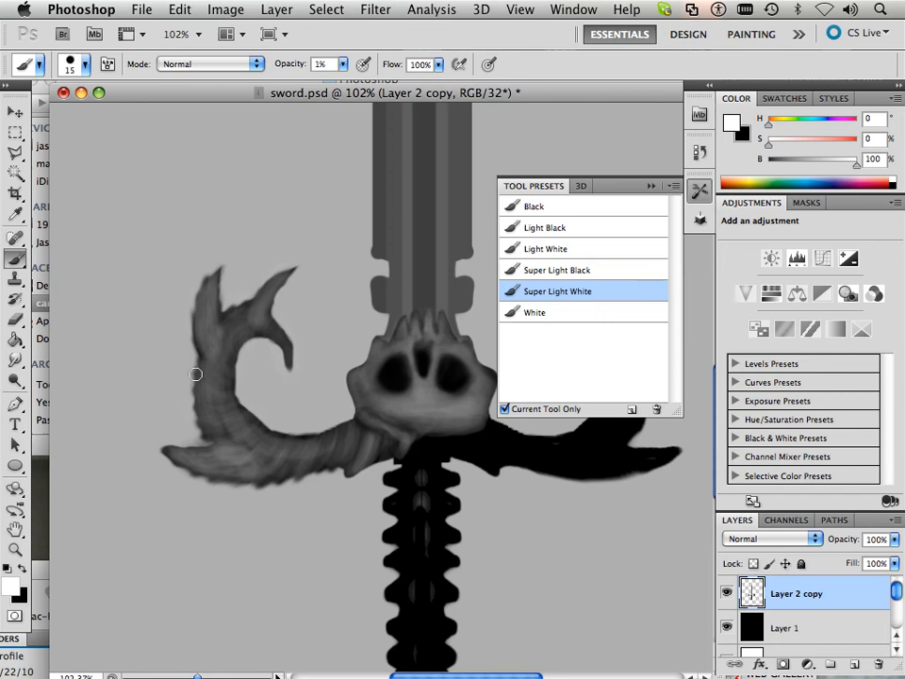
{"action": "key", "text": "bracketright"}
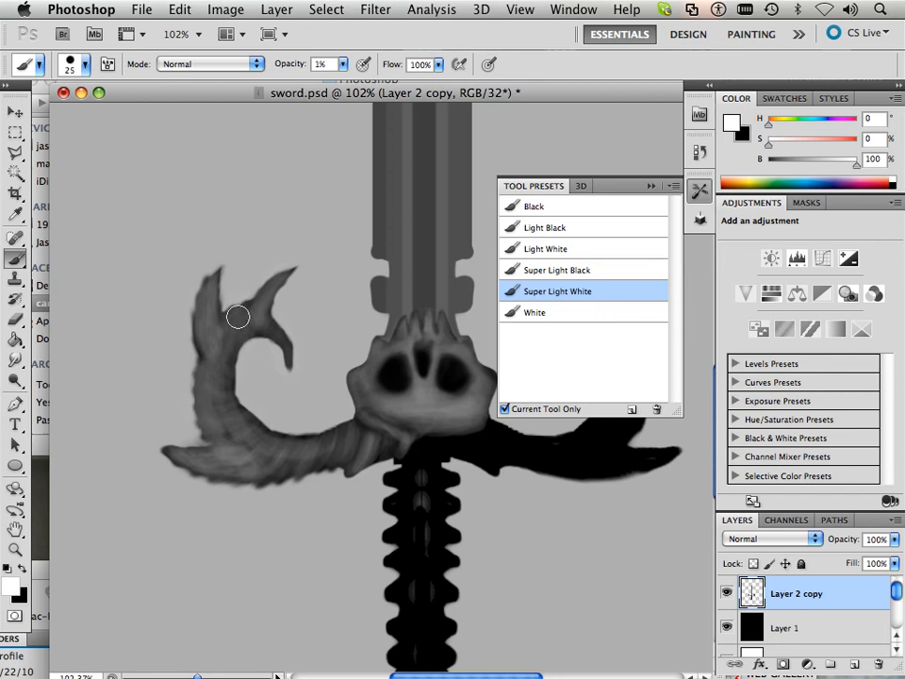
{"action": "left_click_drag", "start_coordinate": [305, 472], "coordinate": [315, 465]}
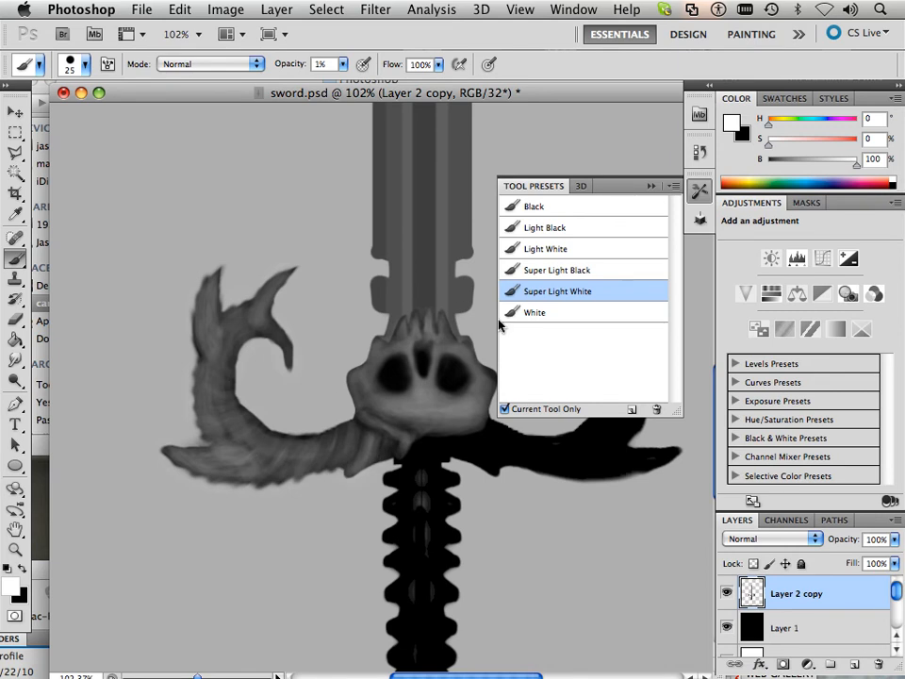
Shade the left horn's inner curve, lower spike edge and outer upper prong with the Super Light Black preset
{"action": "left_click", "coordinate": [553, 271]}
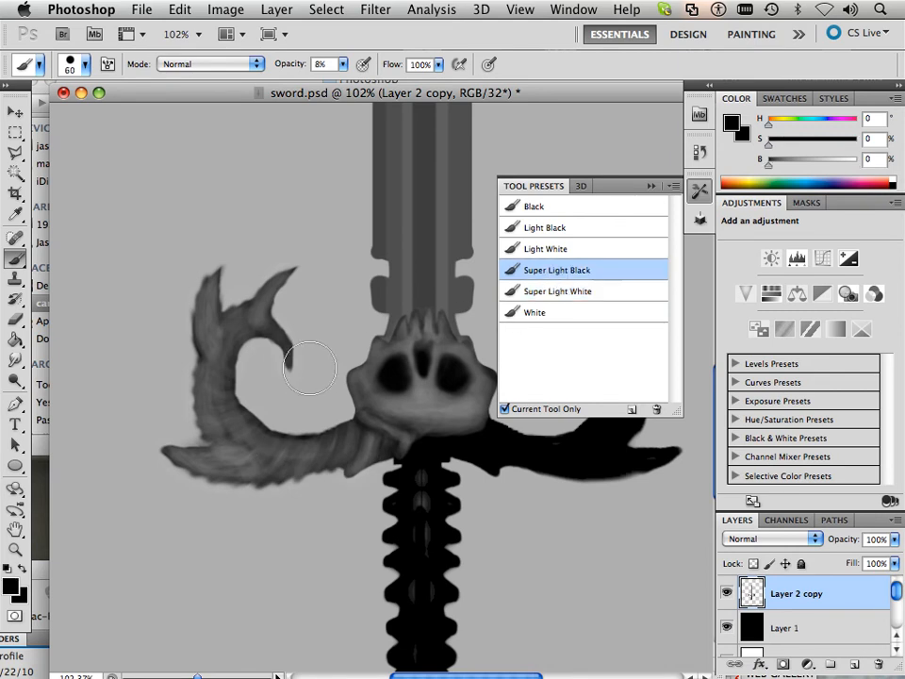
{"action": "key", "text": "bracketleft"}
{"action": "key", "text": "bracketleft"}
{"action": "mouse_move", "coordinate": [249, 352]}
{"action": "left_mouse_down"}
{"action": "mouse_move", "coordinate": [271, 340]}
{"action": "mouse_move", "coordinate": [265, 433]}
{"action": "mouse_move", "coordinate": [237, 413]}
{"action": "mouse_move", "coordinate": [261, 425]}
{"action": "left_mouse_up"}
{"action": "mouse_move", "coordinate": [327, 428]}
{"action": "left_mouse_down"}
{"action": "mouse_move", "coordinate": [365, 415]}
{"action": "mouse_move", "coordinate": [332, 435]}
{"action": "left_mouse_up"}
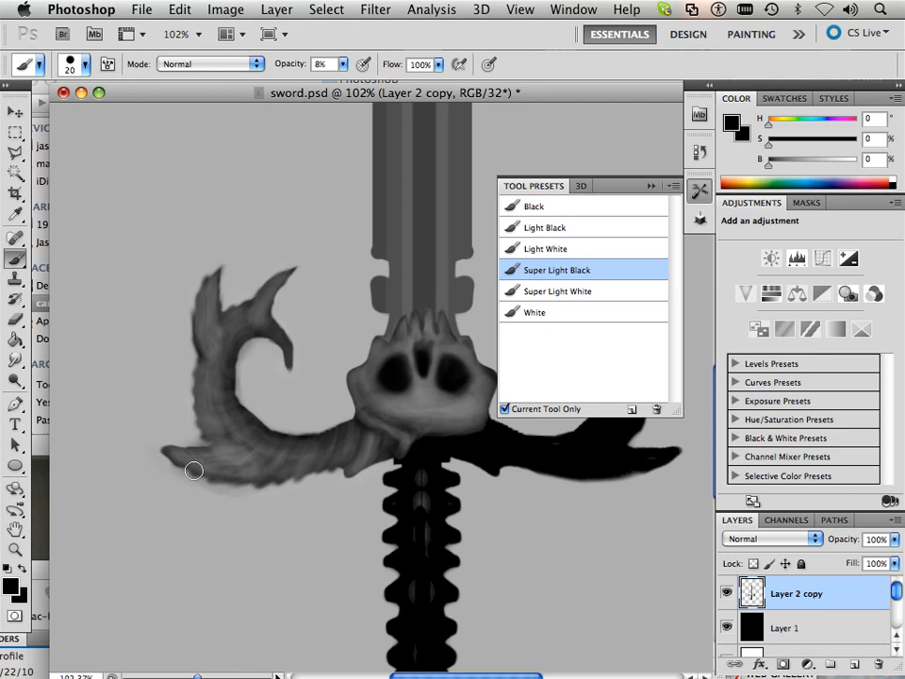
{"action": "left_click_drag", "start_coordinate": [219, 479], "coordinate": [249, 479]}
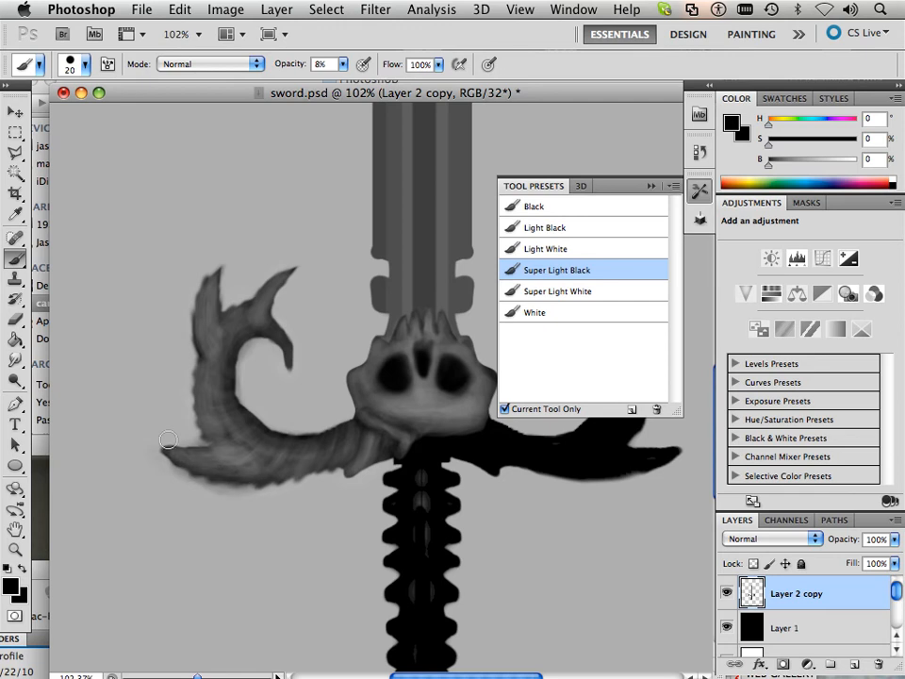
{"action": "left_click_drag", "start_coordinate": [211, 281], "coordinate": [213, 290]}
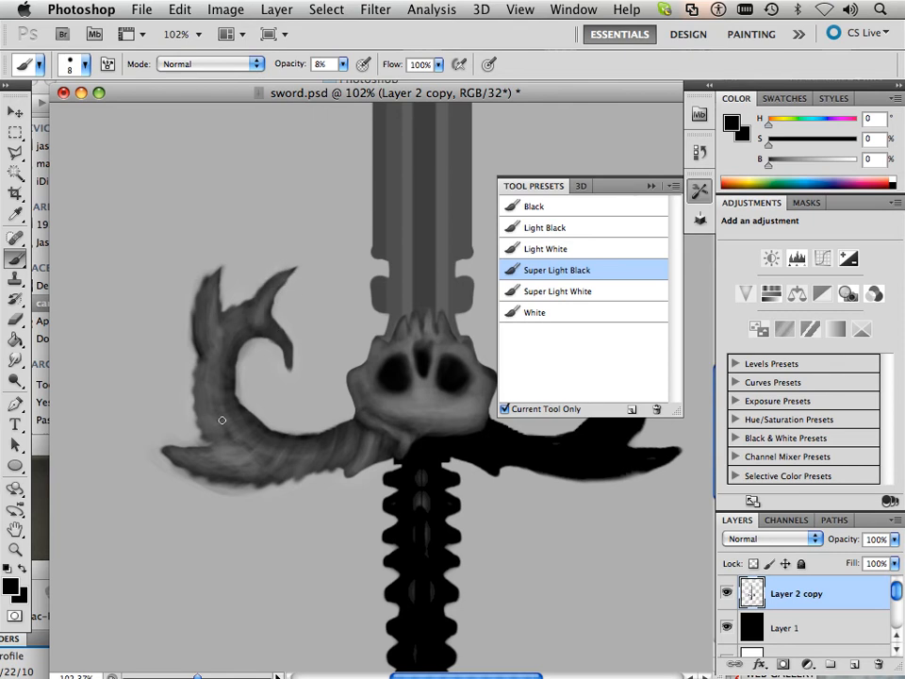
Blend darker shading along the left horn's body and base with Super Light Black strokes at varying brush sizes
{"action": "key", "text": "bracketright"}
{"action": "key", "text": "bracketright"}
{"action": "key", "text": "bracketright"}
{"action": "key", "text": "bracketright"}
{"action": "key", "text": "bracketright"}
{"action": "key", "text": "bracketright"}
{"action": "key", "text": "bracketright"}
{"action": "key", "text": "bracketright"}
{"action": "key", "text": "bracketright"}
{"action": "key", "text": "bracketleft"}
{"action": "key", "text": "bracketleft"}
{"action": "key", "text": "bracketleft"}
{"action": "key", "text": "bracketleft"}
{"action": "key", "text": "bracketleft"}
{"action": "key", "text": "bracketleft"}
{"action": "key", "text": "bracketleft"}
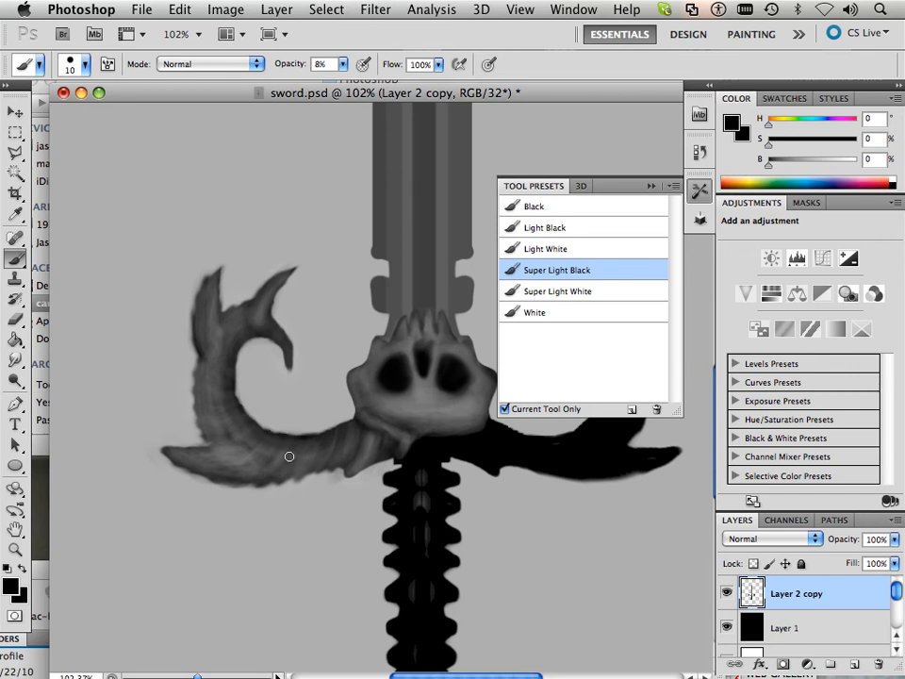
{"action": "key", "text": "bracketleft"}
{"action": "key", "text": "bracketleft"}
{"action": "key", "text": "bracketleft"}
Deepen the shadows along the left horn's outer edge, base and both upper prongs with the Light Black preset
{"action": "left_click", "coordinate": [546, 230]}
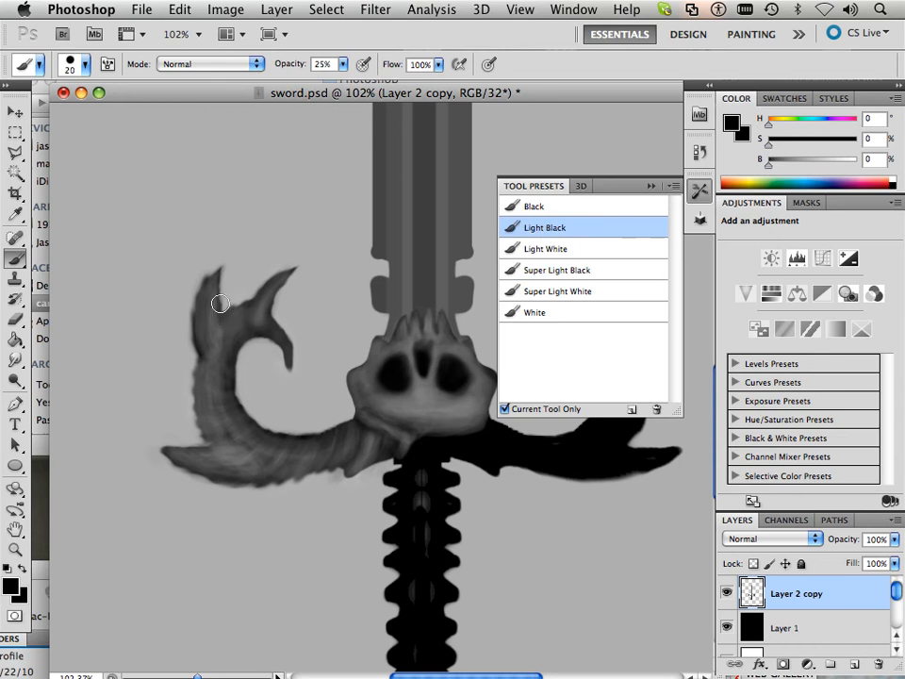
{"action": "left_click_drag", "start_coordinate": [210, 283], "coordinate": [202, 349]}
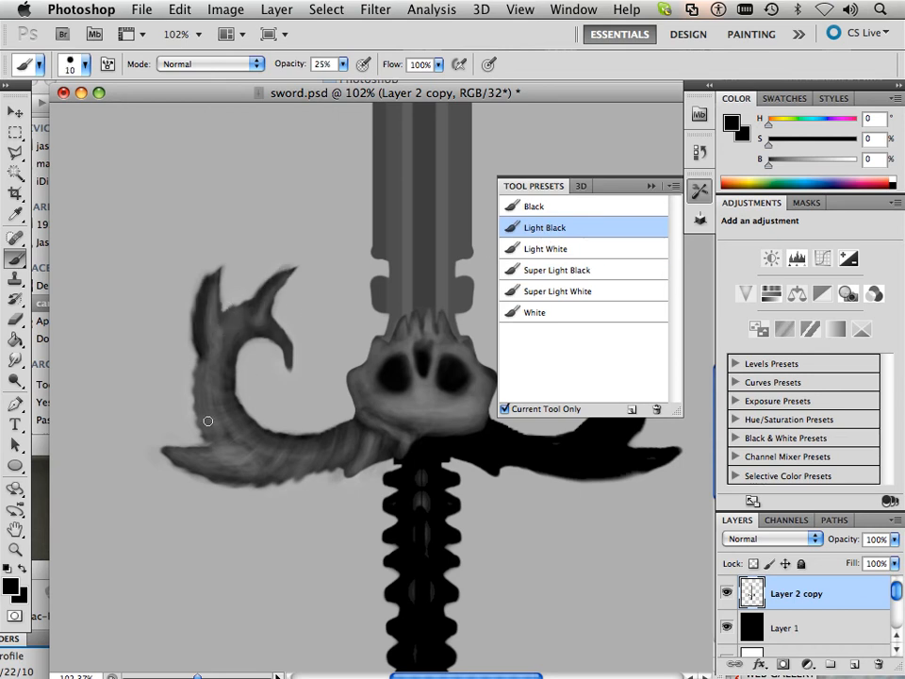
{"action": "mouse_move", "coordinate": [180, 459]}
{"action": "left_mouse_down"}
{"action": "mouse_move", "coordinate": [234, 479]}
{"action": "mouse_move", "coordinate": [182, 455]}
{"action": "mouse_move", "coordinate": [262, 471]}
{"action": "mouse_move", "coordinate": [270, 483]}
{"action": "mouse_move", "coordinate": [246, 482]}
{"action": "mouse_move", "coordinate": [289, 466]}
{"action": "mouse_move", "coordinate": [287, 481]}
{"action": "mouse_move", "coordinate": [311, 463]}
{"action": "mouse_move", "coordinate": [367, 464]}
{"action": "left_mouse_up"}
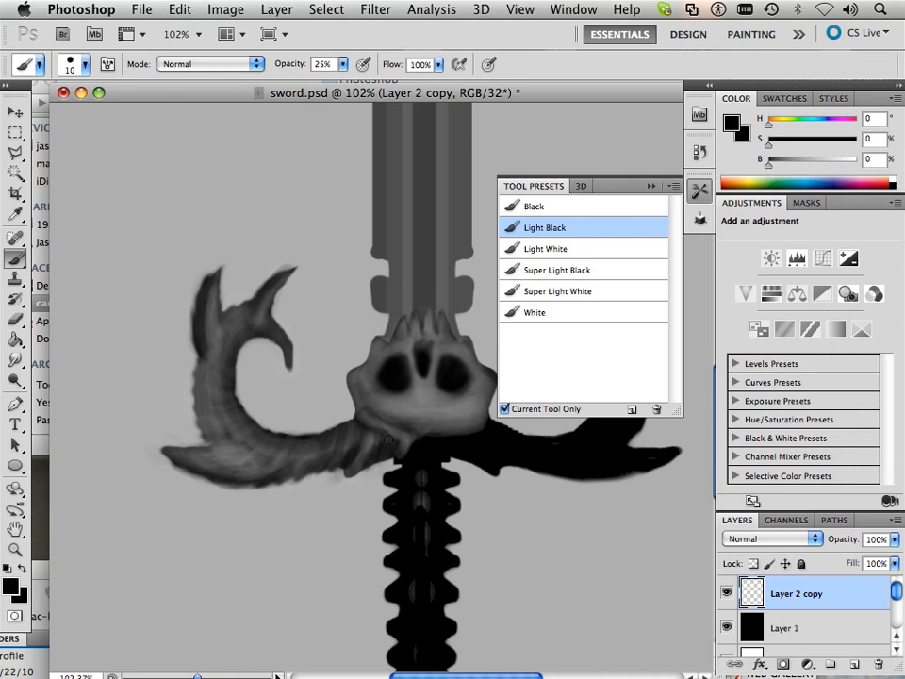
{"action": "mouse_move", "coordinate": [216, 429]}
{"action": "left_mouse_down"}
{"action": "mouse_move", "coordinate": [199, 362]}
{"action": "mouse_move", "coordinate": [212, 370]}
{"action": "mouse_move", "coordinate": [198, 325]}
{"action": "left_mouse_up"}
{"action": "left_click_drag", "start_coordinate": [266, 297], "coordinate": [277, 282]}
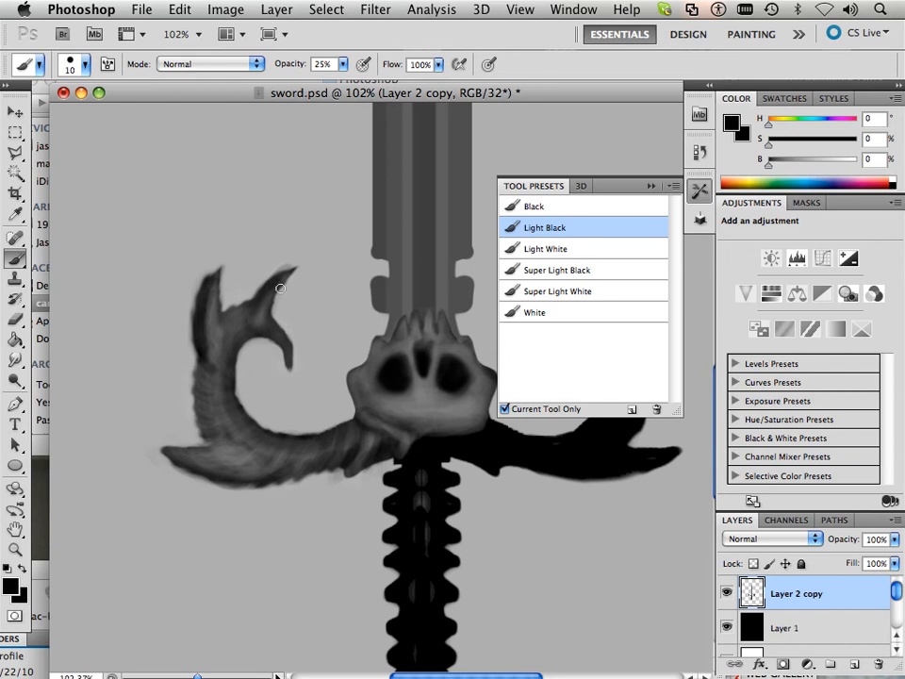
Highlight the left horn's two upper prongs and upper body with the Super Light White preset at brush size 10
{"action": "left_click", "coordinate": [528, 292]}
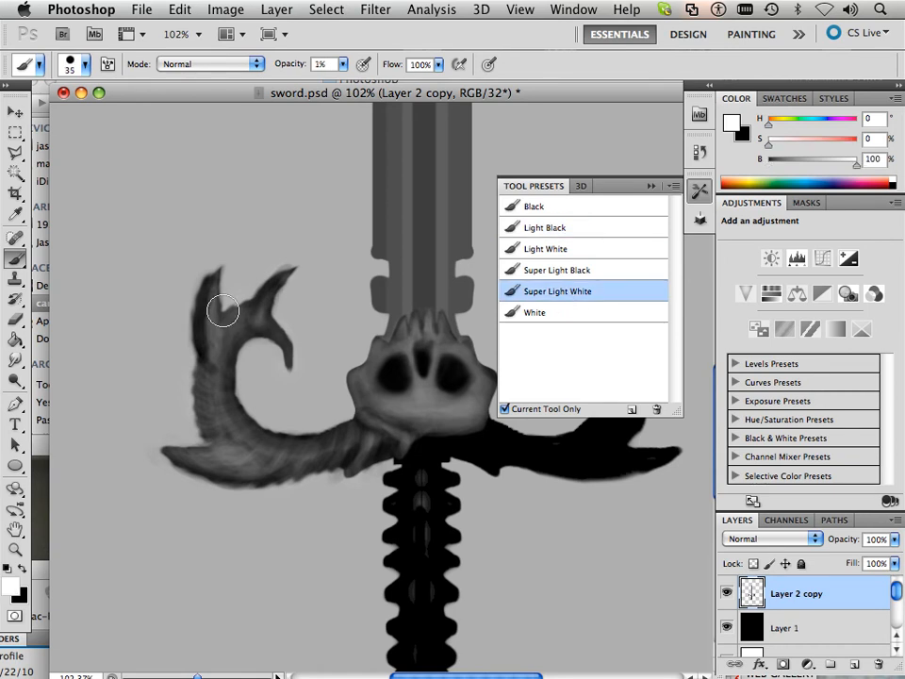
{"action": "key", "text": "bracketleft"}
{"action": "key", "text": "bracketleft"}
{"action": "key", "text": "bracketleft"}
{"action": "key", "text": "bracketleft"}
{"action": "key", "text": "bracketleft"}
{"action": "mouse_move", "coordinate": [210, 284]}
{"action": "left_mouse_down"}
{"action": "mouse_move", "coordinate": [206, 322]}
{"action": "mouse_move", "coordinate": [203, 304]}
{"action": "mouse_move", "coordinate": [219, 303]}
{"action": "mouse_move", "coordinate": [219, 356]}
{"action": "mouse_move", "coordinate": [209, 316]}
{"action": "left_mouse_up"}
{"action": "left_click_drag", "start_coordinate": [215, 361], "coordinate": [220, 355]}
{"action": "left_click_drag", "start_coordinate": [278, 281], "coordinate": [260, 299]}
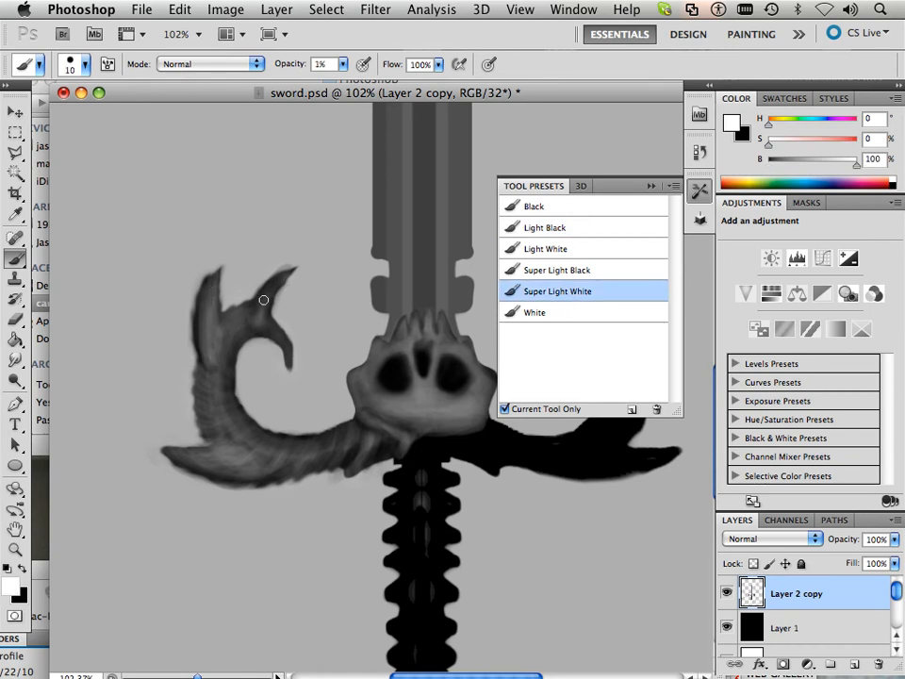
Add Super Light White strokes along the left horn's lower spike, base and outer body
{"action": "mouse_move", "coordinate": [189, 466]}
{"action": "left_mouse_down"}
{"action": "mouse_move", "coordinate": [232, 467]}
{"action": "mouse_move", "coordinate": [242, 477]}
{"action": "mouse_move", "coordinate": [274, 474]}
{"action": "mouse_move", "coordinate": [291, 460]}
{"action": "mouse_move", "coordinate": [228, 456]}
{"action": "left_mouse_up"}
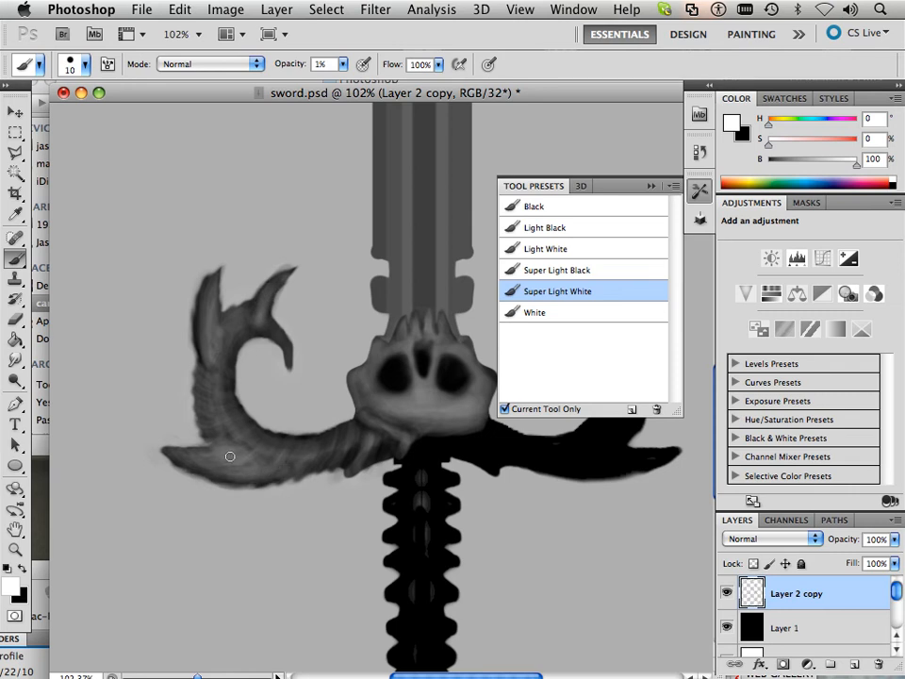
{"action": "mouse_move", "coordinate": [353, 445]}
{"action": "left_mouse_down"}
{"action": "mouse_move", "coordinate": [338, 469]}
{"action": "mouse_move", "coordinate": [356, 444]}
{"action": "mouse_move", "coordinate": [387, 432]}
{"action": "mouse_move", "coordinate": [391, 450]}
{"action": "mouse_move", "coordinate": [404, 453]}
{"action": "mouse_move", "coordinate": [365, 425]}
{"action": "mouse_move", "coordinate": [339, 448]}
{"action": "left_mouse_up"}
{"action": "left_click_drag", "start_coordinate": [224, 422], "coordinate": [252, 436]}
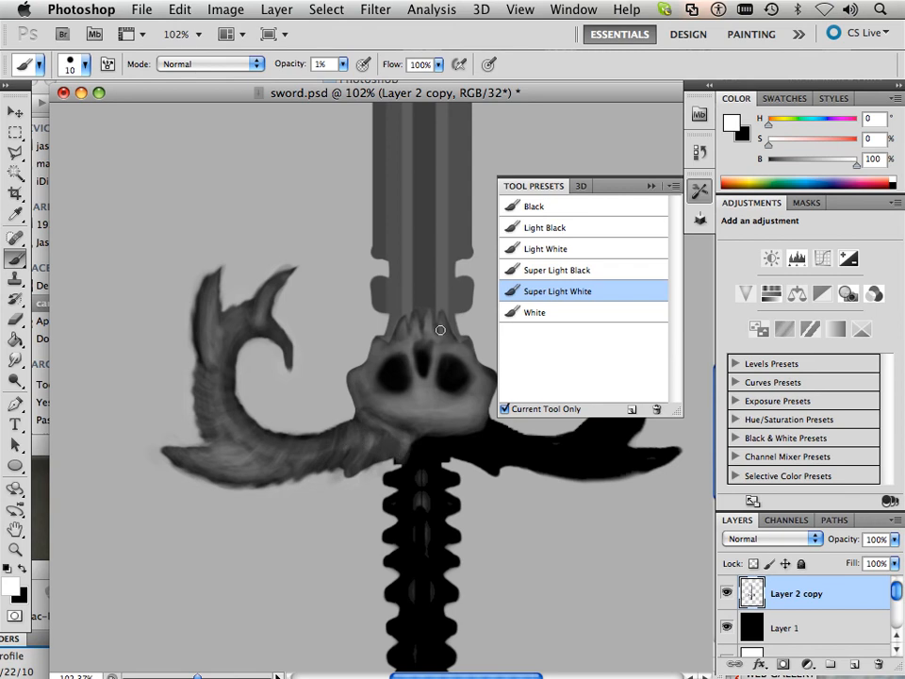
{"action": "left_click_drag", "start_coordinate": [205, 313], "coordinate": [198, 364]}
{"action": "left_click_drag", "start_coordinate": [325, 433], "coordinate": [300, 448]}
Smudge the left horn's inner curve and underside at 100% strength to roughen the edges
{"action": "left_click", "coordinate": [19, 364]}
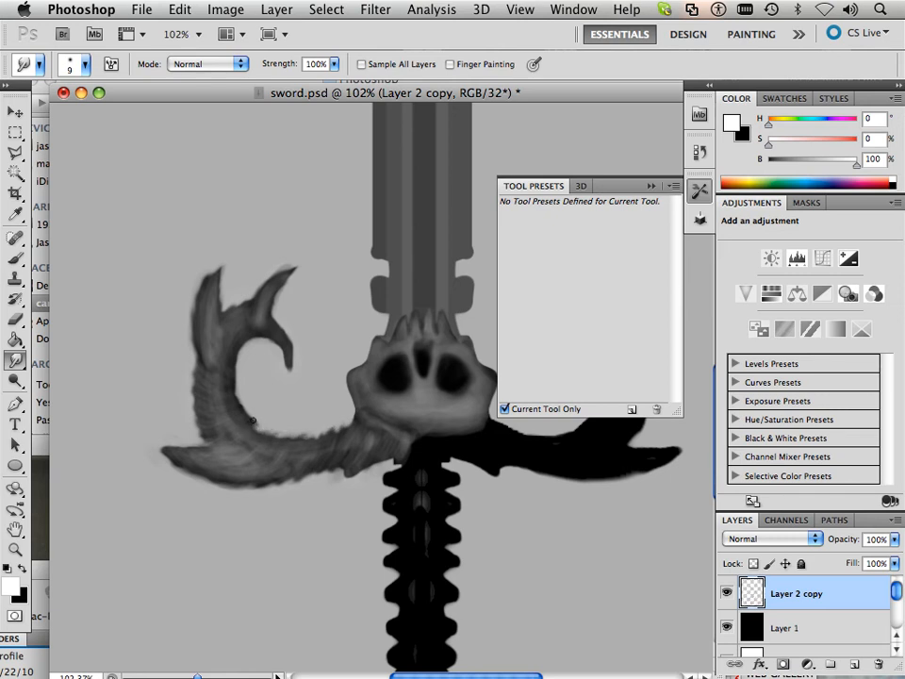
{"action": "left_click_drag", "start_coordinate": [252, 420], "coordinate": [245, 413]}
{"action": "left_click_drag", "start_coordinate": [237, 348], "coordinate": [270, 341]}
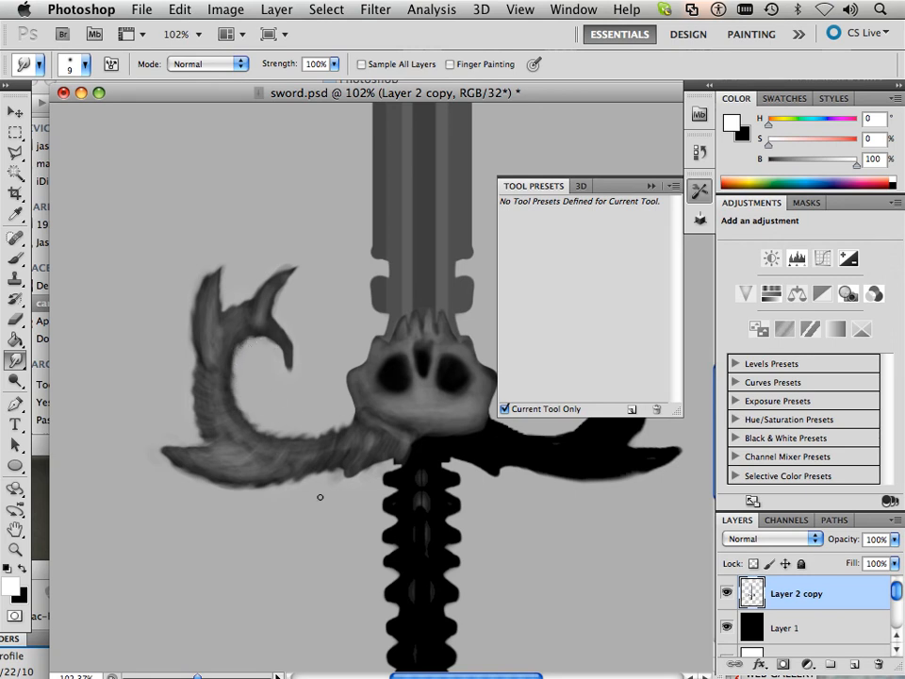
{"action": "left_click_drag", "start_coordinate": [324, 483], "coordinate": [282, 484]}
{"action": "left_click_drag", "start_coordinate": [218, 490], "coordinate": [160, 459]}
Smudge the tips of the left horn's prongs and spike into longer points, and pull a spike out of the skull's left side
{"action": "left_click_drag", "start_coordinate": [213, 279], "coordinate": [228, 259]}
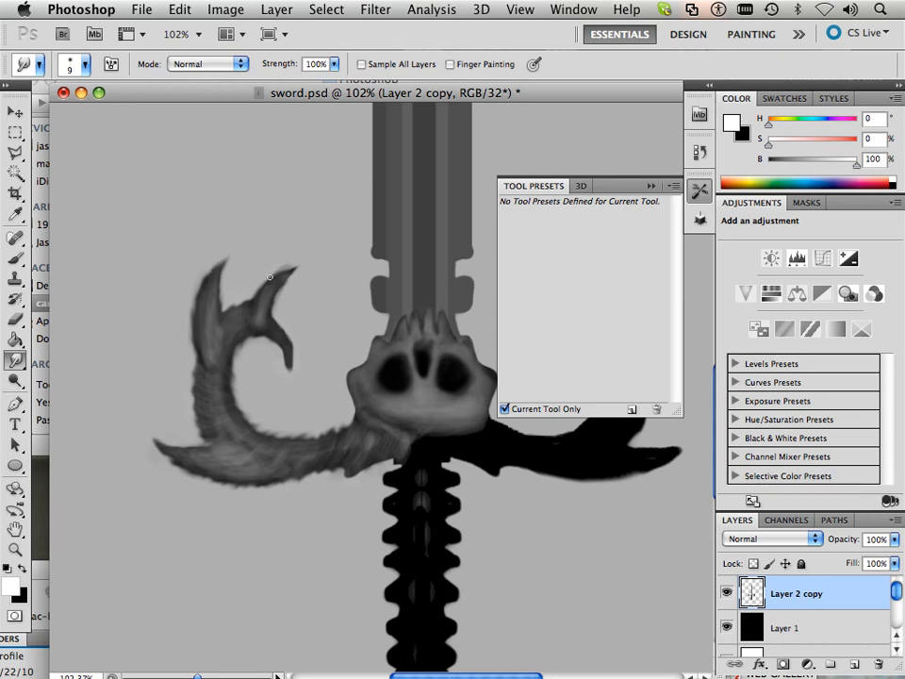
{"action": "left_click_drag", "start_coordinate": [285, 273], "coordinate": [302, 266]}
{"action": "left_click_drag", "start_coordinate": [287, 363], "coordinate": [277, 392]}
{"action": "mouse_move", "coordinate": [191, 375]}
{"action": "left_mouse_down"}
{"action": "mouse_move", "coordinate": [207, 435]}
{"action": "mouse_move", "coordinate": [178, 464]}
{"action": "mouse_move", "coordinate": [155, 437]}
{"action": "left_mouse_up"}
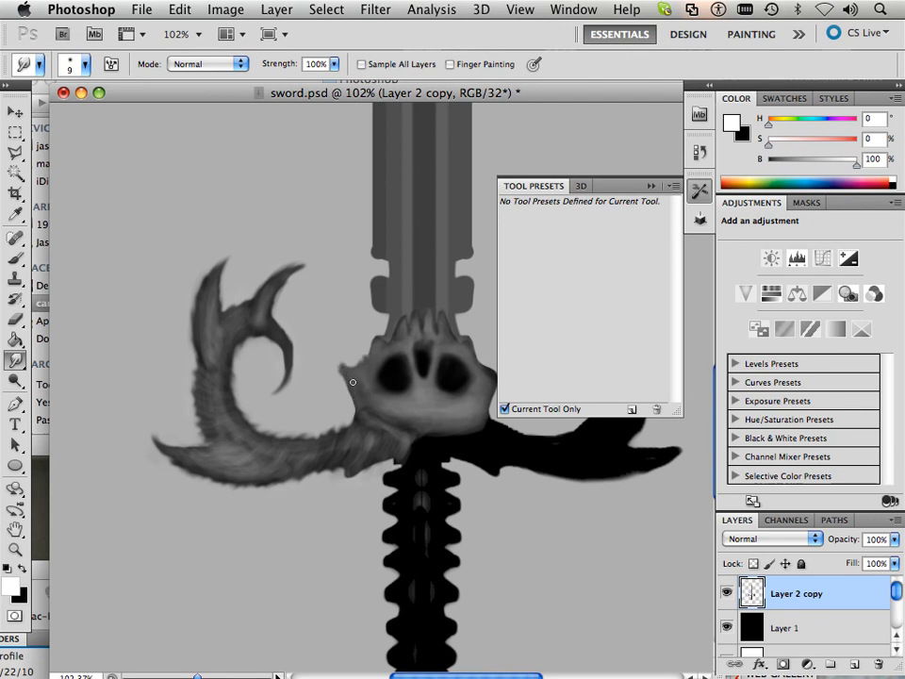
{"action": "left_click_drag", "start_coordinate": [350, 374], "coordinate": [340, 355]}
Brighten the left horn's inner hooked prong with the Super Light White brush preset at size 6
{"action": "left_click", "coordinate": [17, 258]}
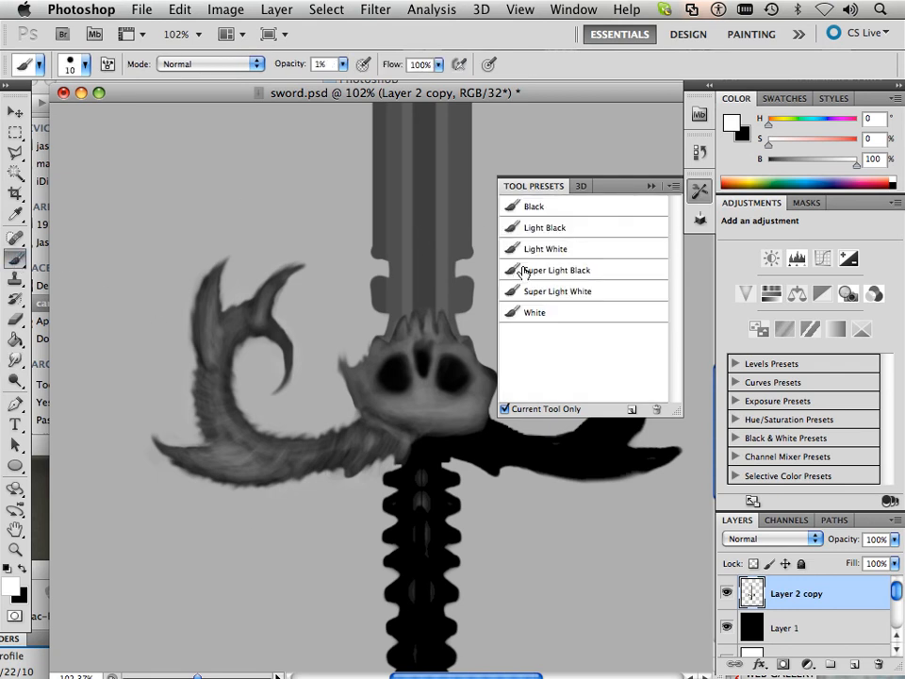
{"action": "left_click", "coordinate": [551, 292]}
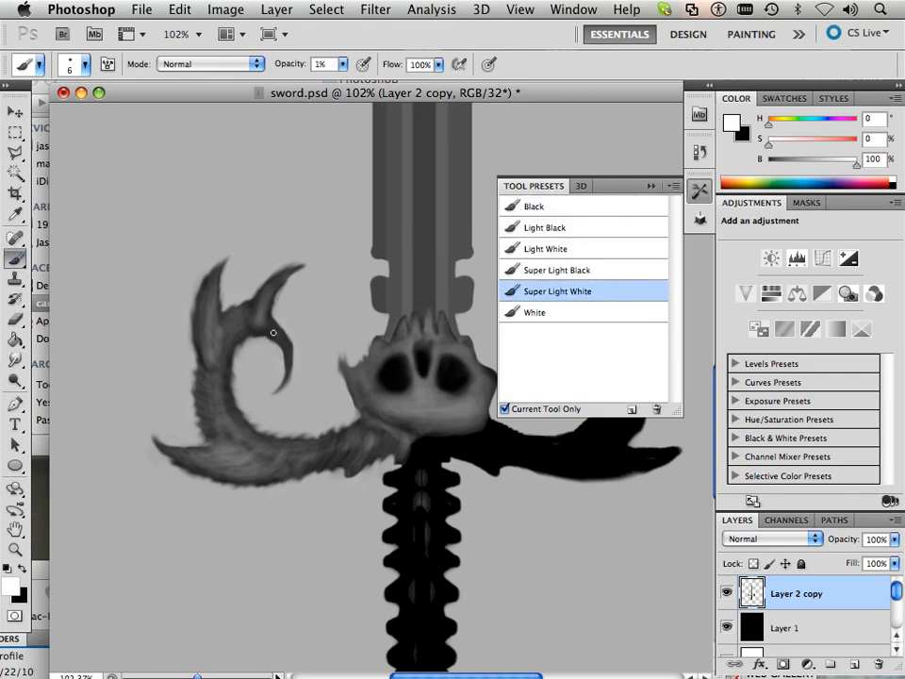
{"action": "mouse_move", "coordinate": [273, 331]}
{"action": "left_mouse_down"}
{"action": "mouse_move", "coordinate": [283, 333]}
{"action": "mouse_move", "coordinate": [286, 368]}
{"action": "mouse_move", "coordinate": [283, 349]}
{"action": "mouse_move", "coordinate": [275, 361]}
{"action": "left_mouse_up"}
{"action": "key", "text": "bracketright"}
{"action": "key", "text": "bracketright"}
{"action": "key", "text": "bracketright"}
Shade the left horn's prong junction, mid body and spike base with small Super Light Black strokes, about 8 to 9 px
{"action": "left_click", "coordinate": [547, 270]}
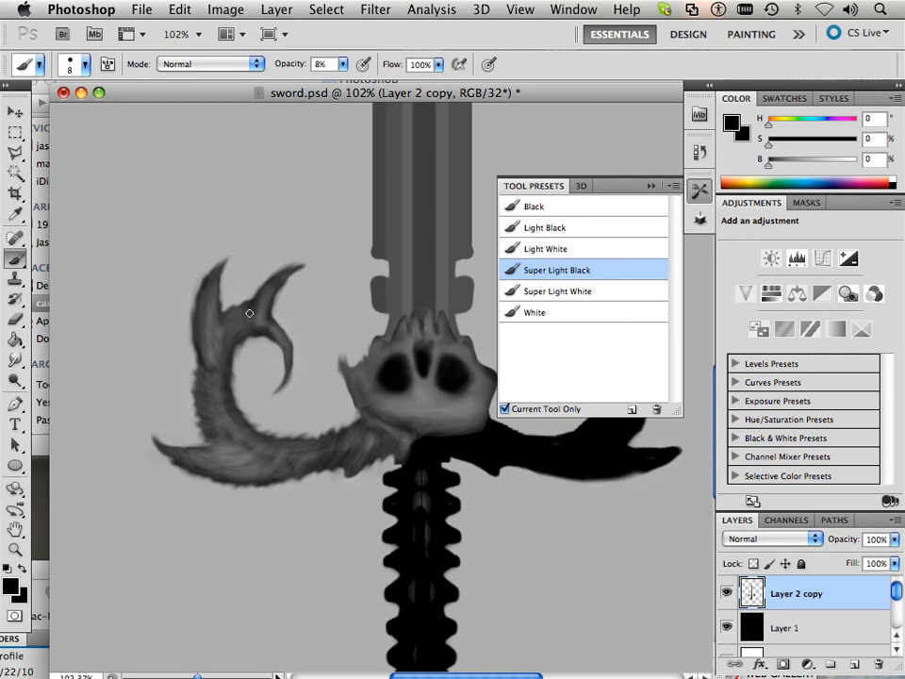
{"action": "mouse_move", "coordinate": [248, 313]}
{"action": "left_mouse_down"}
{"action": "mouse_move", "coordinate": [259, 315]}
{"action": "mouse_move", "coordinate": [261, 333]}
{"action": "left_mouse_up"}
{"action": "left_click_drag", "start_coordinate": [227, 337], "coordinate": [223, 325]}
{"action": "mouse_move", "coordinate": [217, 368]}
{"action": "left_mouse_down"}
{"action": "mouse_move", "coordinate": [223, 320]}
{"action": "mouse_move", "coordinate": [220, 365]}
{"action": "left_mouse_up"}
{"action": "left_click_drag", "start_coordinate": [222, 442], "coordinate": [246, 473]}
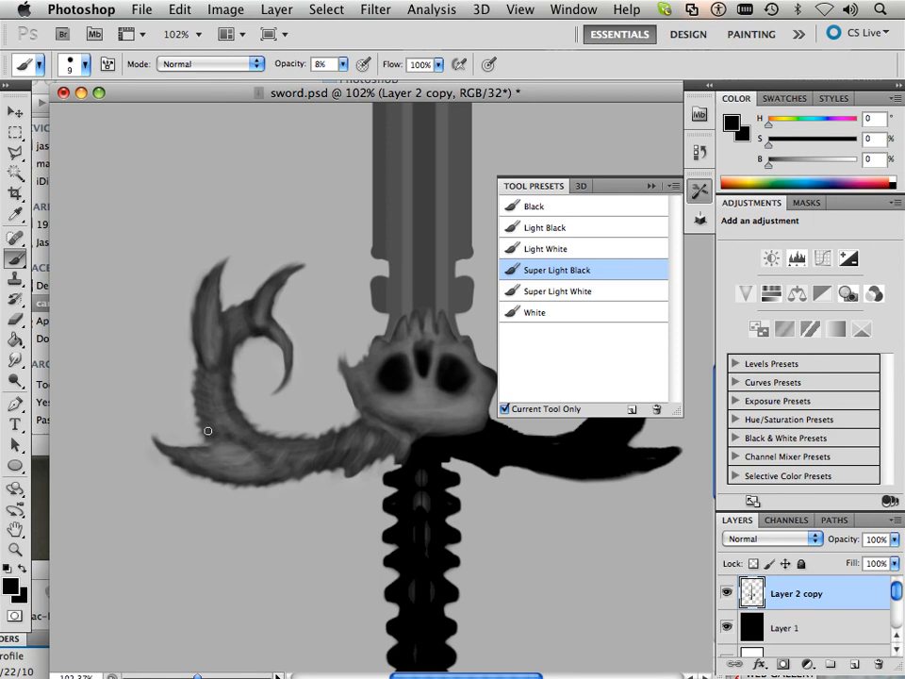
{"action": "left_click_drag", "start_coordinate": [239, 437], "coordinate": [278, 481]}
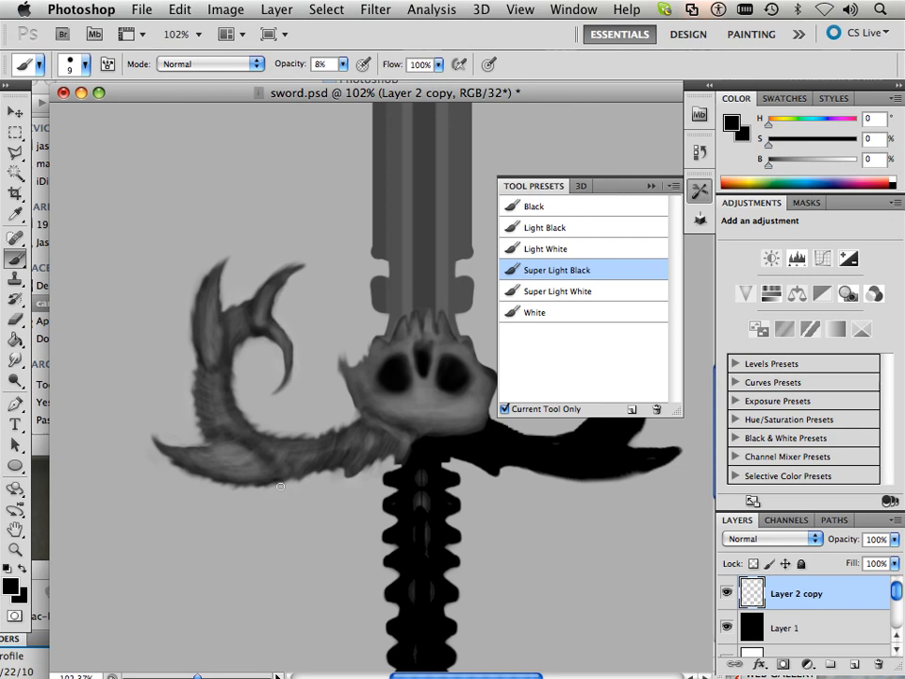
{"action": "left_click_drag", "start_coordinate": [241, 435], "coordinate": [224, 431]}
Darken the left horn's curved body and inner hooked prong with Super Light Black at brush size 15
{"action": "key", "text": "bracketright"}
{"action": "key", "text": "bracketright"}
{"action": "mouse_move", "coordinate": [210, 414]}
{"action": "left_mouse_down"}
{"action": "mouse_move", "coordinate": [295, 458]}
{"action": "mouse_move", "coordinate": [325, 455]}
{"action": "left_mouse_up"}
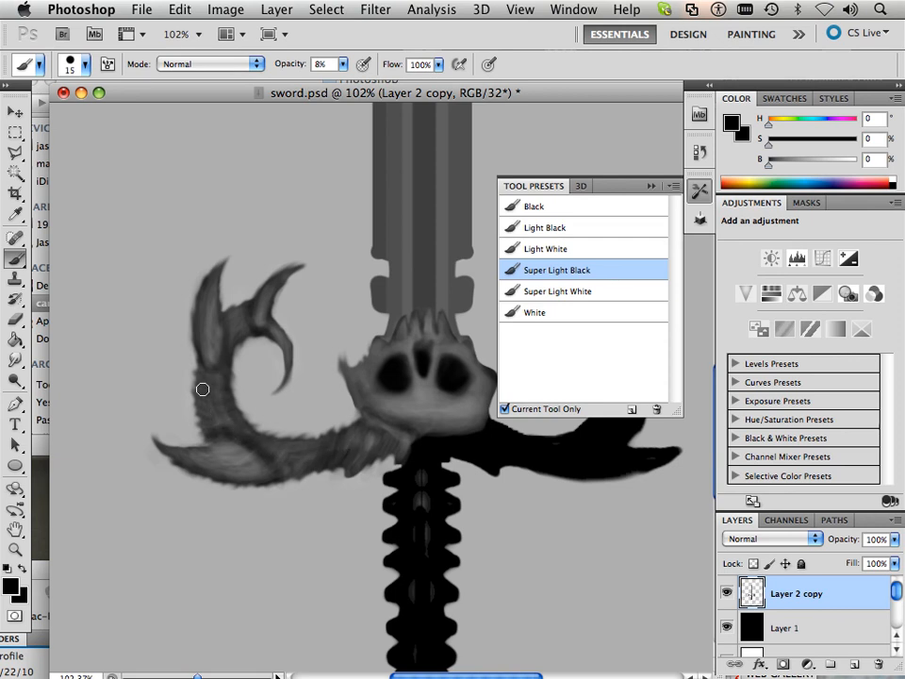
{"action": "left_click_drag", "start_coordinate": [202, 388], "coordinate": [217, 385]}
{"action": "left_click_drag", "start_coordinate": [286, 343], "coordinate": [286, 384]}
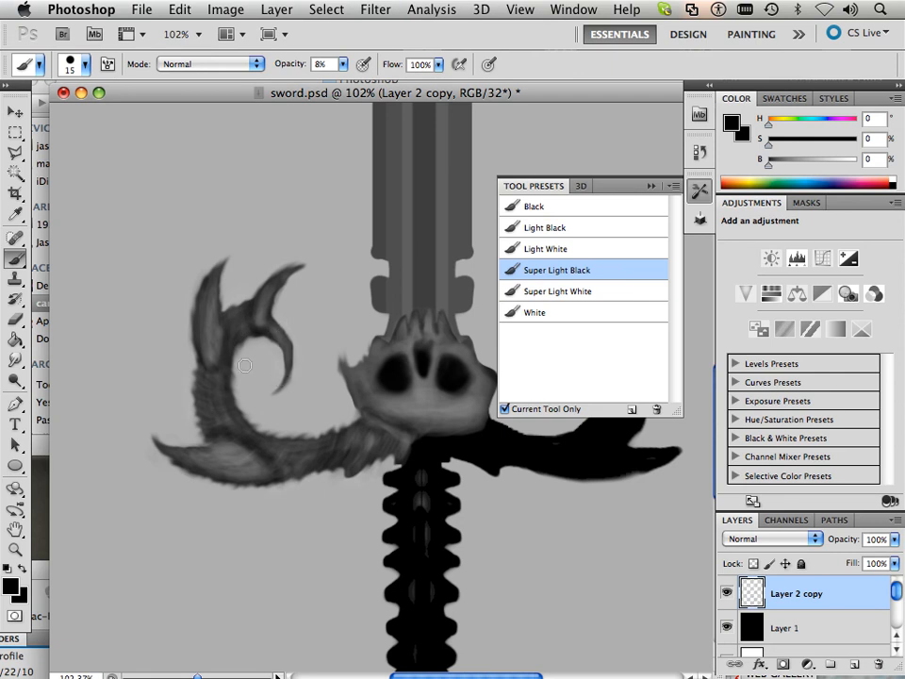
{"action": "left_click_drag", "start_coordinate": [201, 393], "coordinate": [219, 403]}
Refine the shadow where the left horn's inner prongs meet, using a smaller Super Light Black brush
{"action": "key", "text": "bracketleft"}
{"action": "key", "text": "bracketleft"}
{"action": "key", "text": "bracketleft"}
{"action": "key", "text": "bracketleft"}
{"action": "key", "text": "bracketleft"}
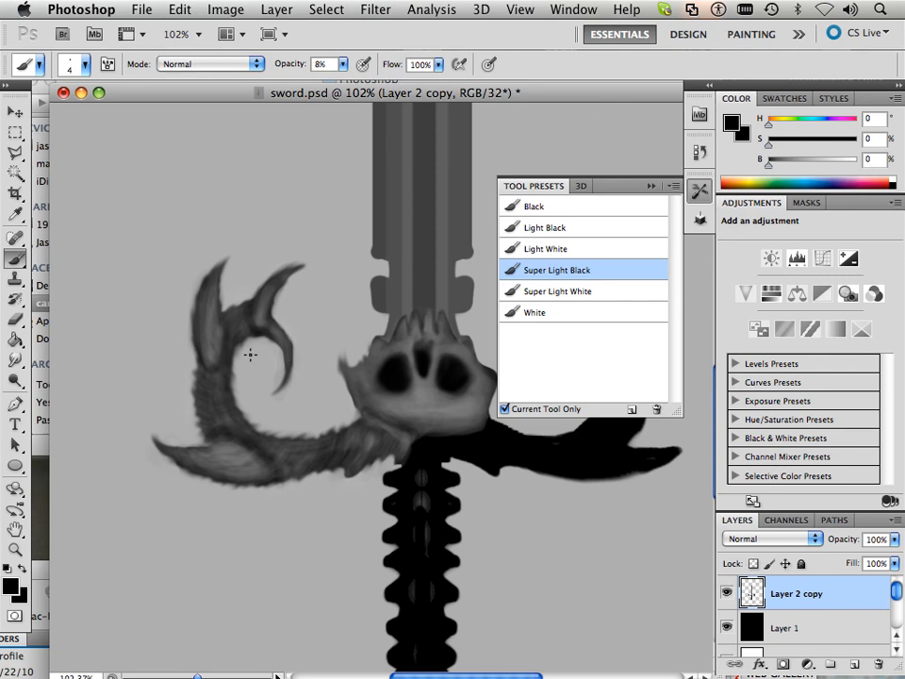
{"action": "key", "text": "bracketright"}
{"action": "key", "text": "bracketright"}
{"action": "left_click_drag", "start_coordinate": [245, 324], "coordinate": [248, 331]}
{"action": "key", "text": "bracketright"}
Examine the shaded left horn against the whole sword at several magnifications
{"action": "scroll", "coordinate": [338, 431], "scroll_direction": "down", "scroll_amount": 6}
{"action": "scroll", "coordinate": [336, 436], "scroll_direction": "up", "scroll_amount": 3}
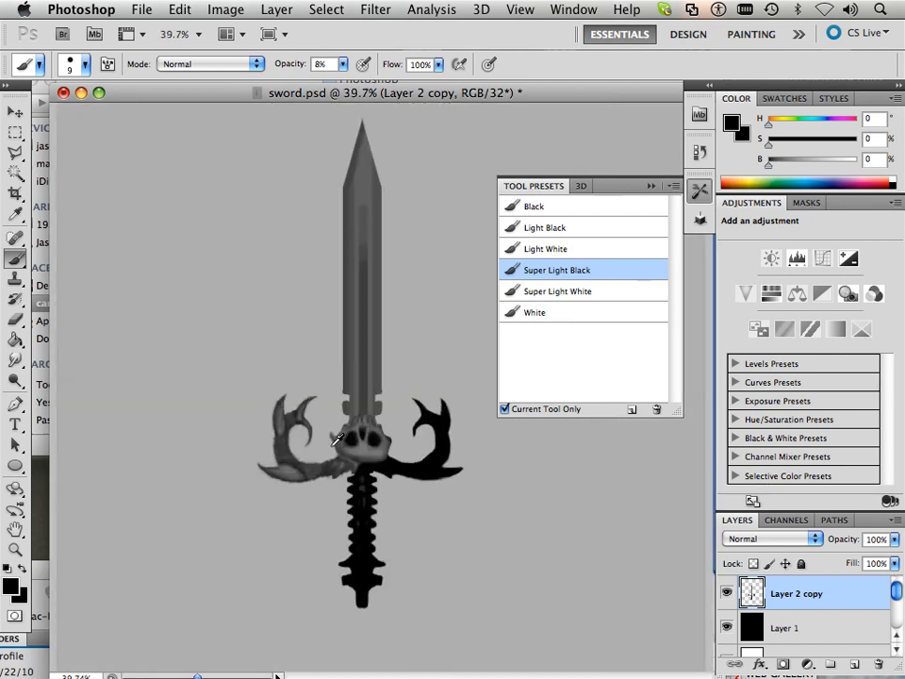
{"action": "scroll", "coordinate": [336, 436], "scroll_direction": "up", "scroll_amount": 3}
{"action": "scroll", "coordinate": [337, 436], "scroll_direction": "down", "scroll_amount": 1}
{"action": "scroll", "coordinate": [336, 436], "scroll_direction": "up", "scroll_amount": 2}
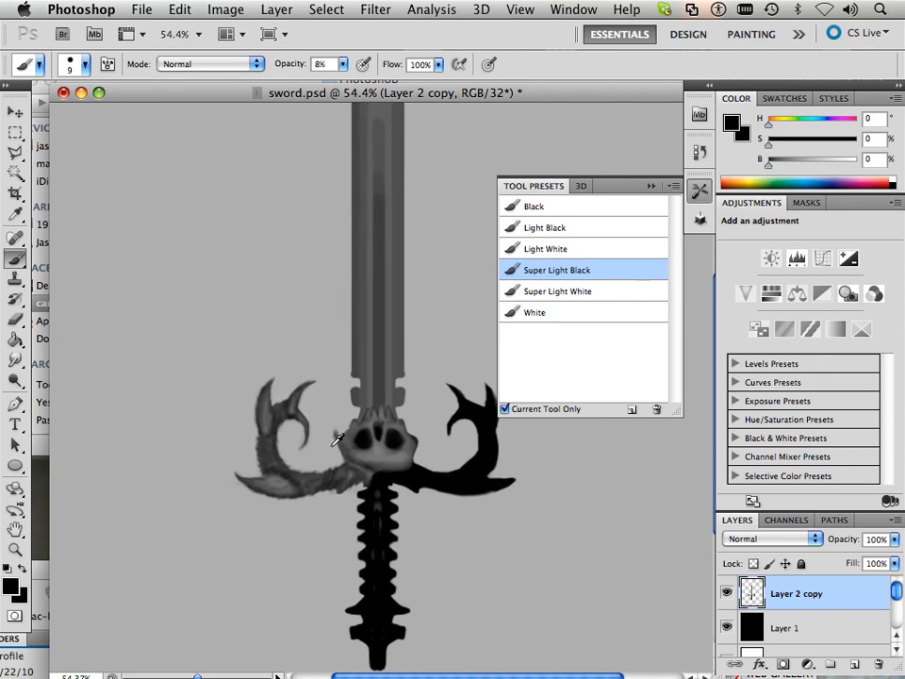
{"action": "scroll", "coordinate": [337, 438], "scroll_direction": "up", "scroll_amount": 3}
{"action": "scroll", "coordinate": [337, 439], "scroll_direction": "up", "scroll_amount": 1}
{"action": "scroll", "coordinate": [337, 439], "scroll_direction": "down", "scroll_amount": 7}
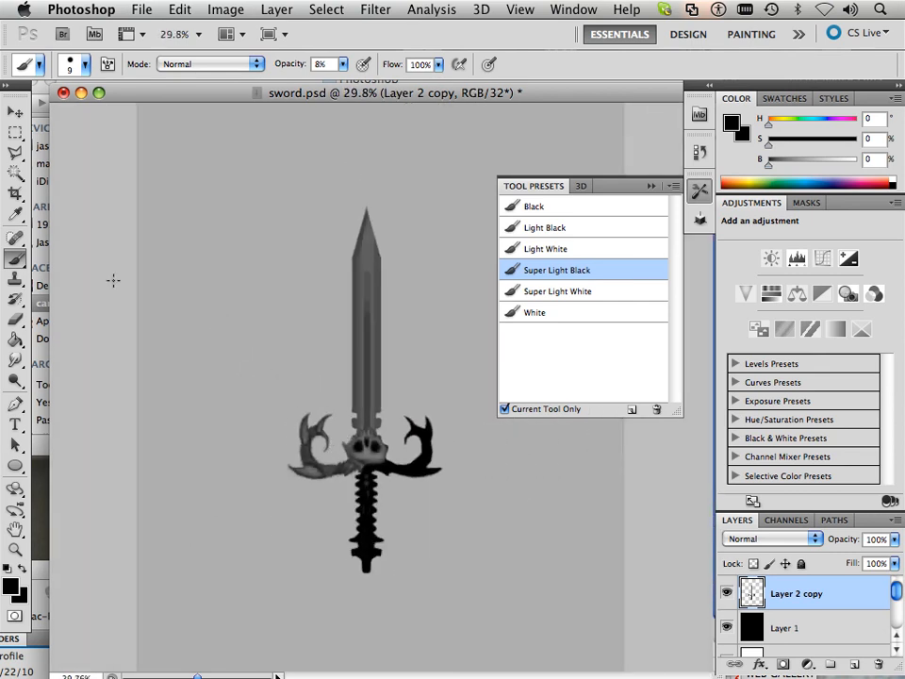
Select the left half of the sword with a rectangular marquee ending at the blade's centre line
{"action": "left_click", "coordinate": [15, 133]}
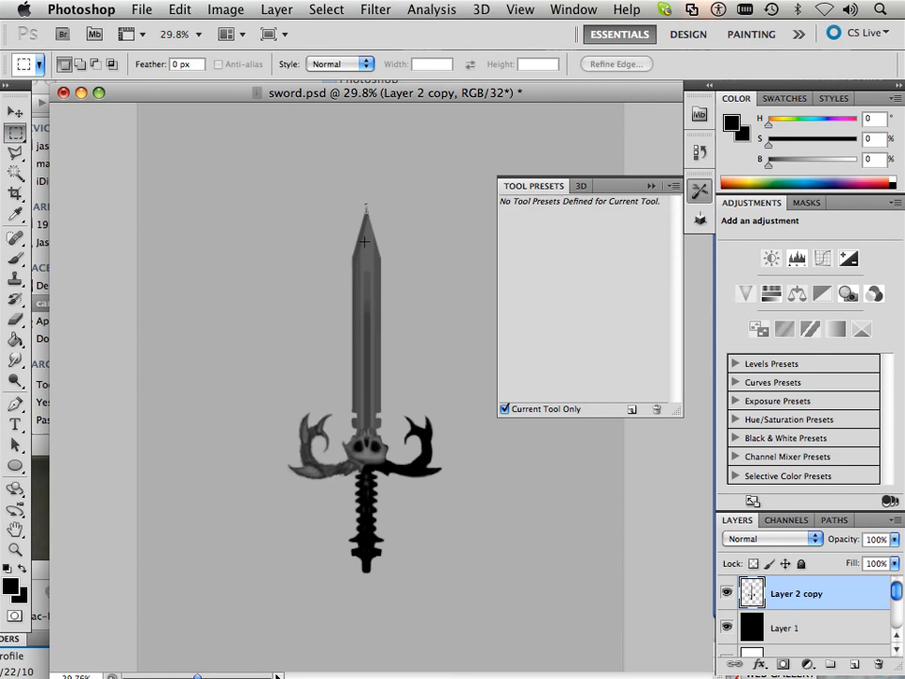
{"action": "left_click_drag", "start_coordinate": [367, 203], "coordinate": [277, 615]}
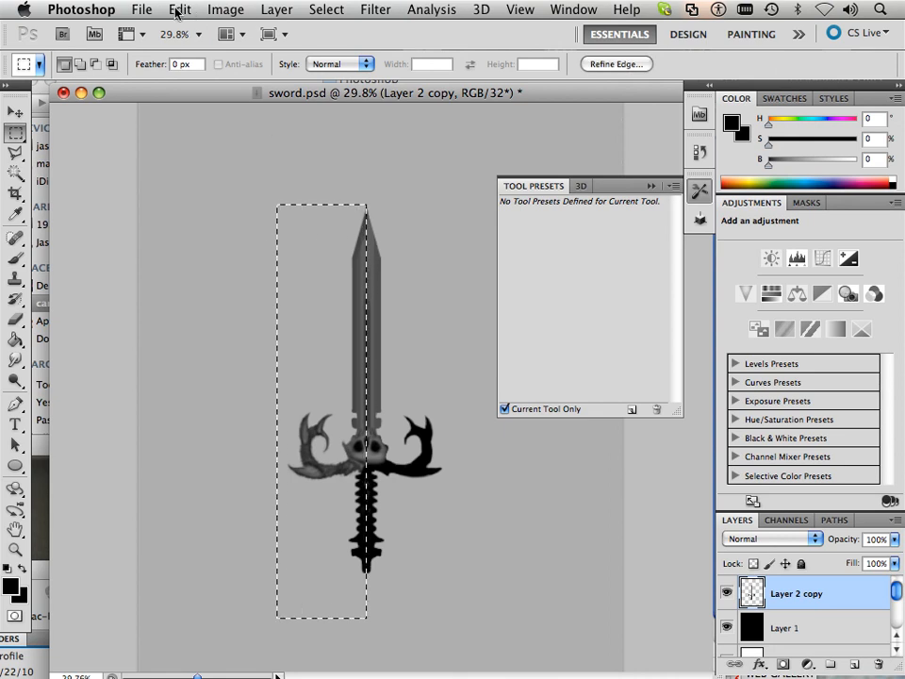
{"action": "scroll", "coordinate": [323, 210], "scroll_direction": "up", "scroll_amount": 5}
{"action": "scroll", "coordinate": [323, 210], "scroll_direction": "down", "scroll_amount": 6}
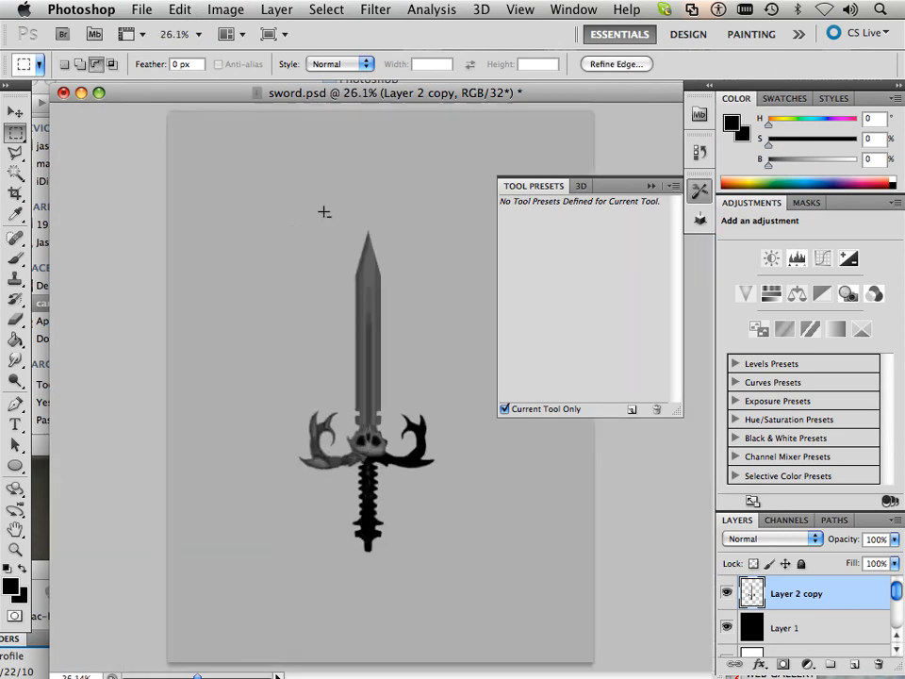
{"action": "scroll", "coordinate": [323, 210], "scroll_direction": "up", "scroll_amount": 2}
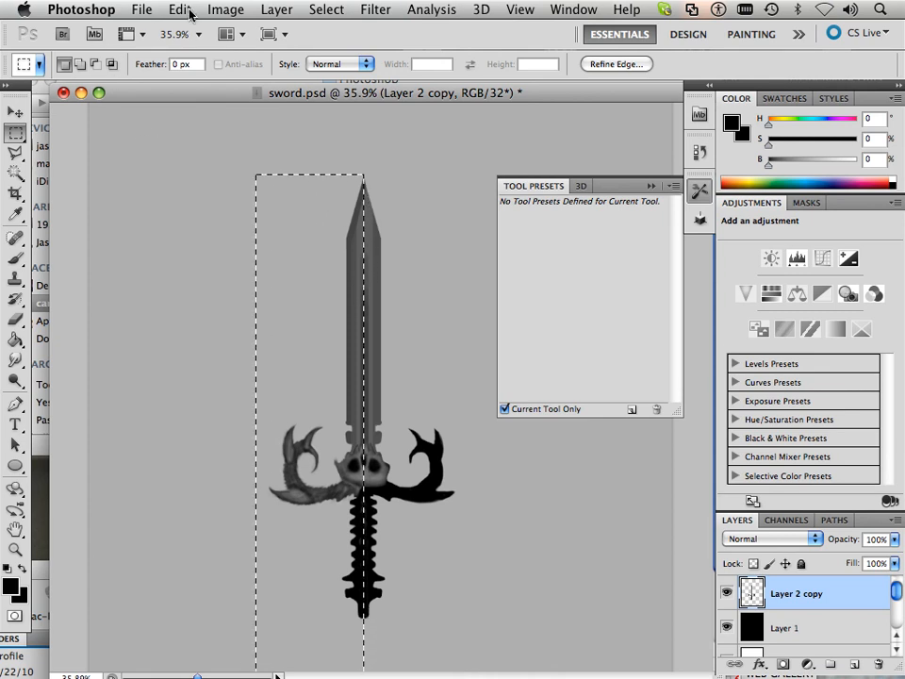
Hide Layer 1, Layer 0, Layer 2 copy 2 and Layer 2 so only Layer 2 copy shows on transparency
{"action": "left_click", "coordinate": [187, 12]}
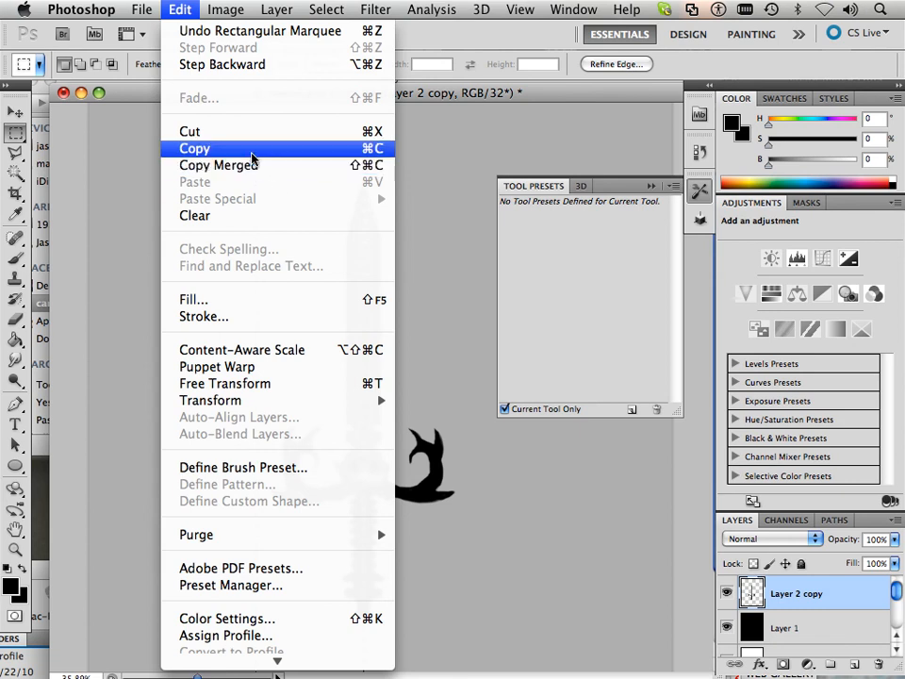
{"action": "left_click", "coordinate": [724, 632]}
{"action": "left_click", "coordinate": [724, 628]}
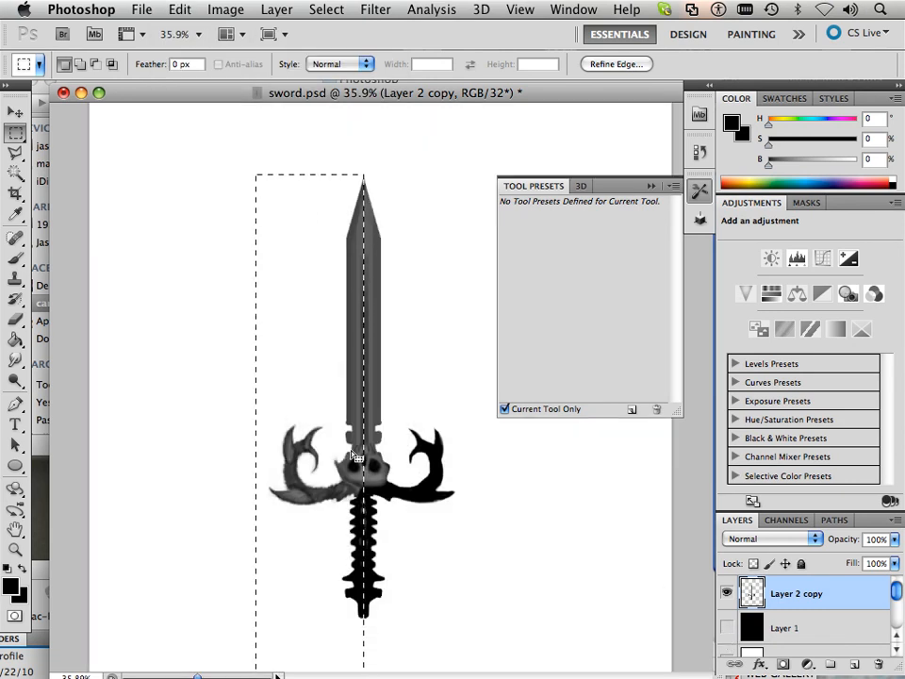
{"action": "scroll", "coordinate": [787, 631], "scroll_direction": "down", "scroll_amount": 3}
{"action": "scroll", "coordinate": [754, 617], "scroll_direction": "up", "scroll_amount": 3}
{"action": "scroll", "coordinate": [727, 603], "scroll_direction": "down", "scroll_amount": 2}
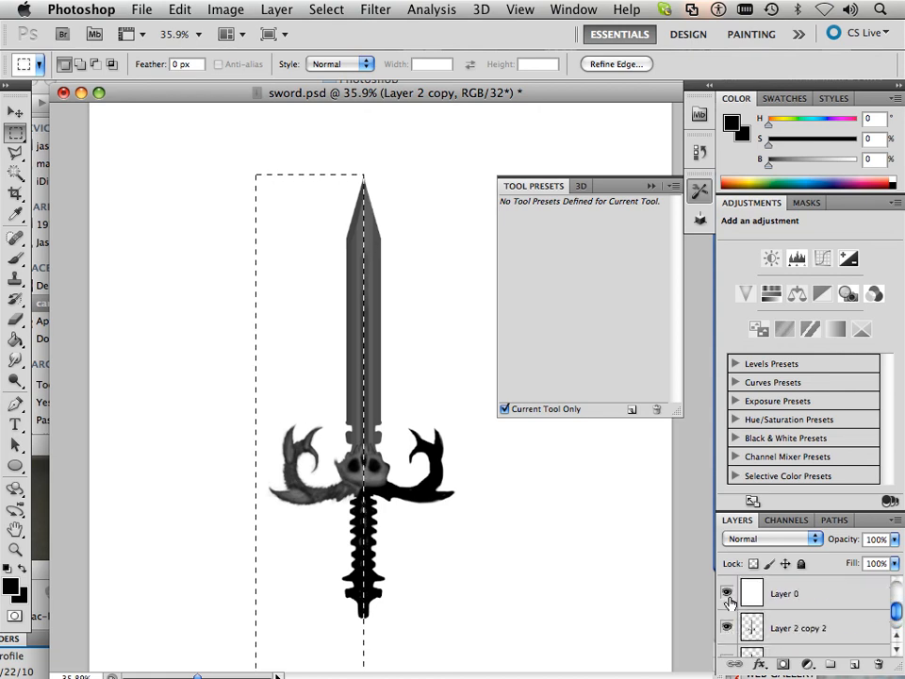
{"action": "left_click", "coordinate": [726, 596]}
{"action": "scroll", "coordinate": [741, 610], "scroll_direction": "down", "scroll_amount": 1}
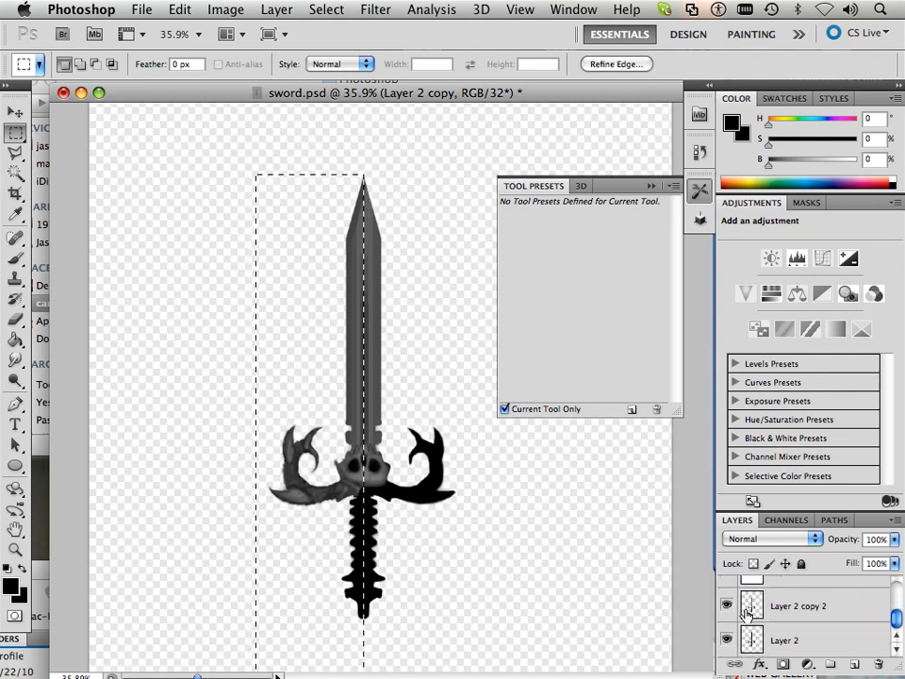
{"action": "left_click", "coordinate": [727, 607]}
{"action": "left_click", "coordinate": [727, 639]}
{"action": "scroll", "coordinate": [447, 528], "scroll_direction": "up", "scroll_amount": 3}
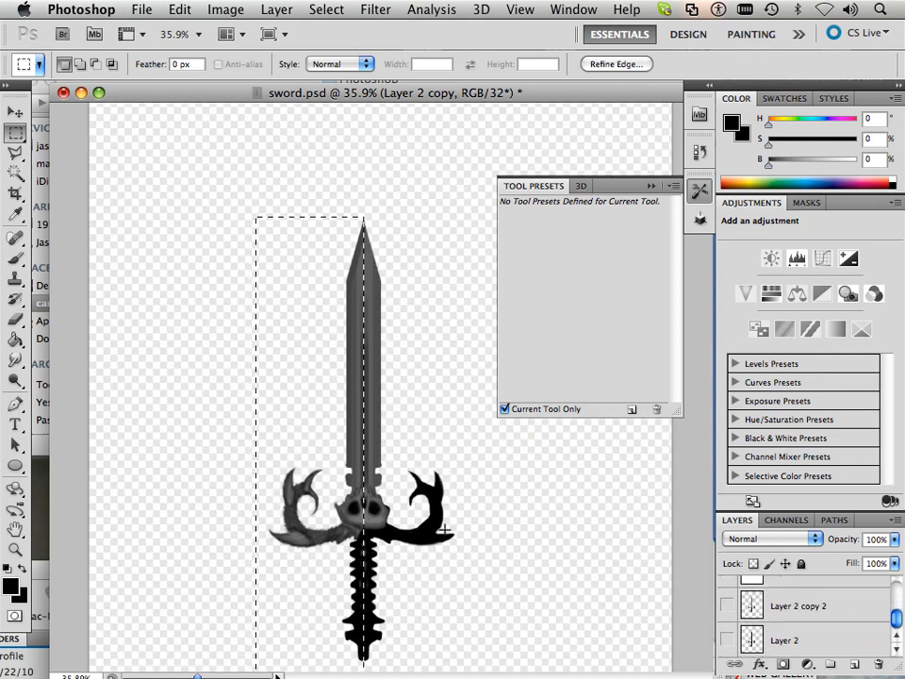
Paste a merged copy of the selected sword half onto a new layer and align it over the original left half
{"action": "left_click", "coordinate": [180, 10]}
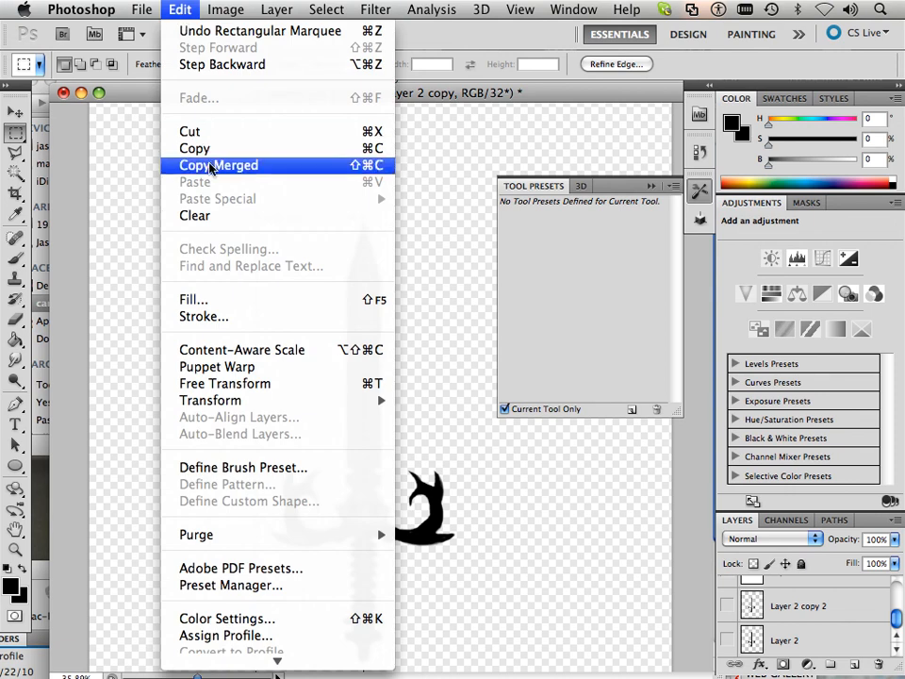
{"action": "left_click", "coordinate": [216, 165]}
{"action": "left_click", "coordinate": [179, 9]}
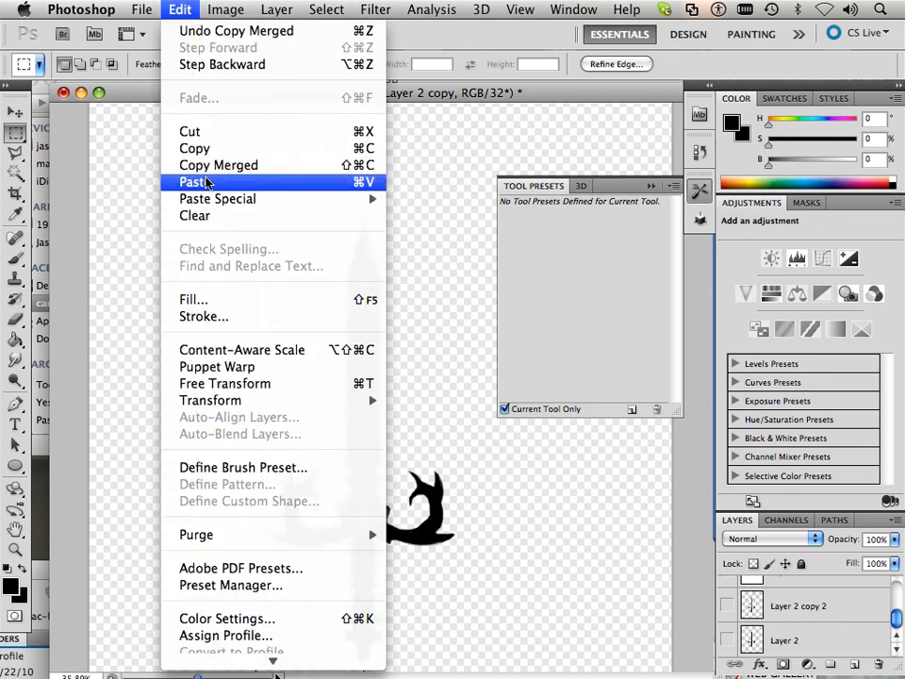
{"action": "left_click", "coordinate": [205, 182]}
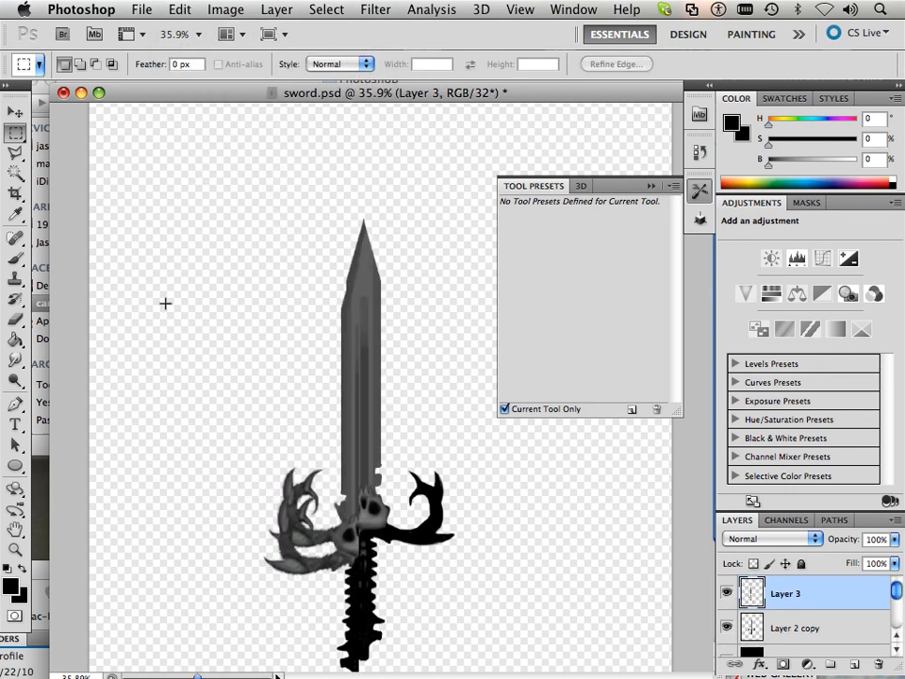
{"action": "left_click", "coordinate": [15, 111]}
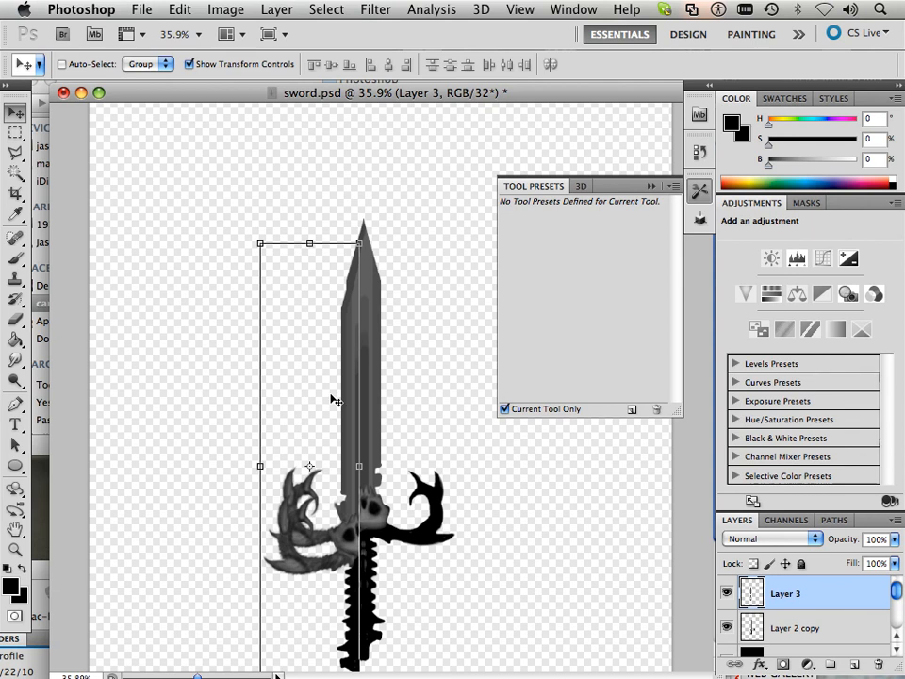
{"action": "left_click_drag", "start_coordinate": [347, 390], "coordinate": [353, 360]}
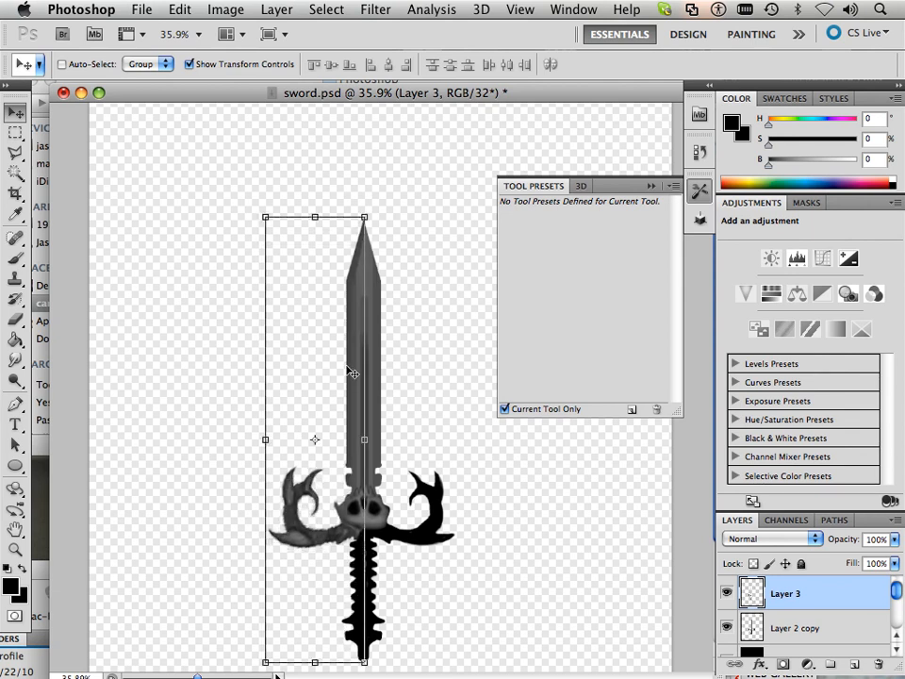
Hide Layer 2 copy and duplicate Layer 3, which holds the pasted left half of the sword
{"action": "left_click", "coordinate": [725, 628]}
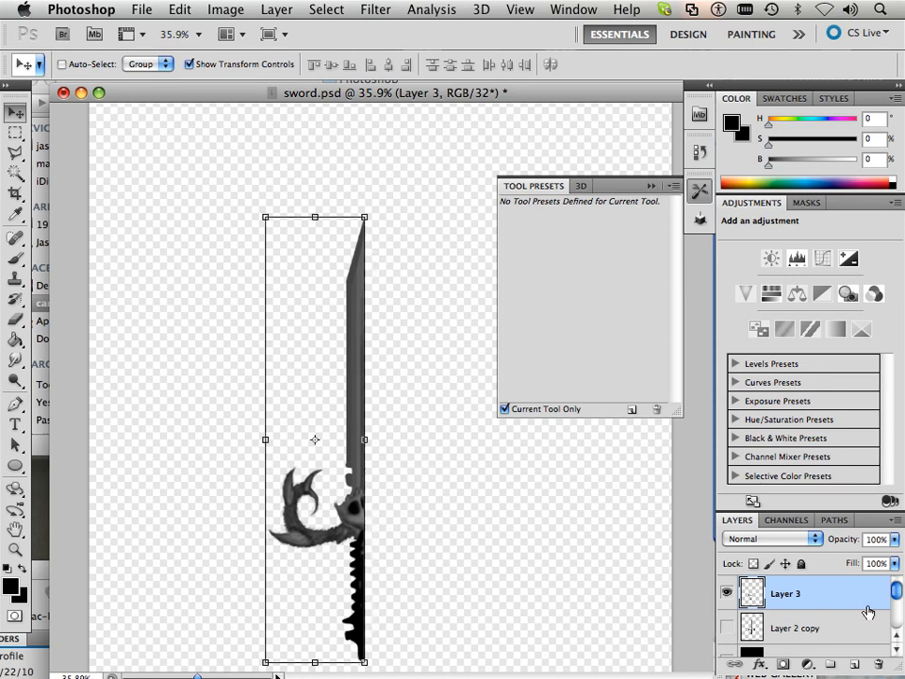
{"action": "left_click_drag", "start_coordinate": [857, 594], "coordinate": [854, 665]}
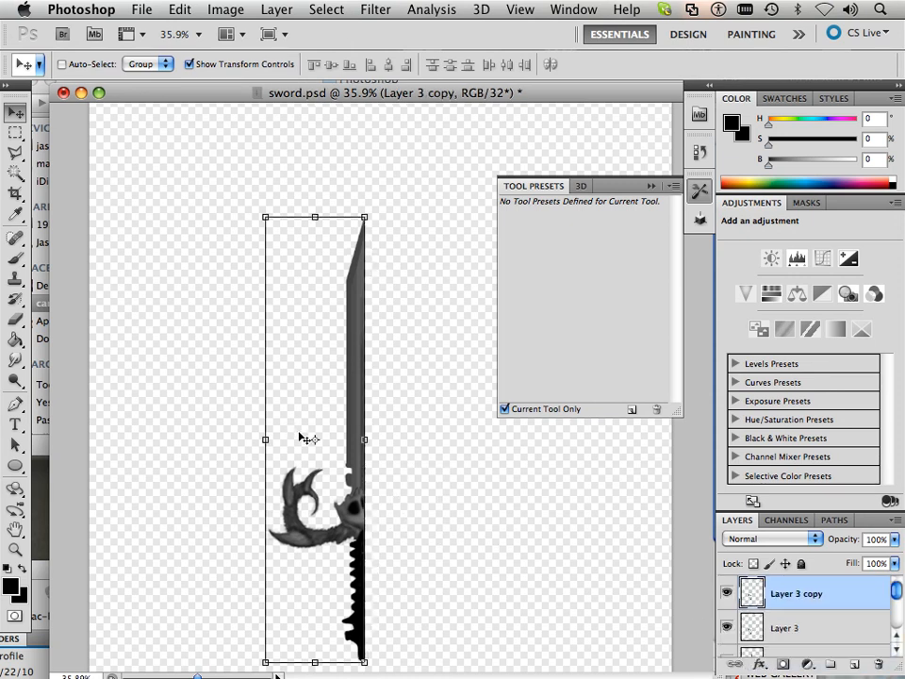
Move the transform reference point of Layer 3 copy to its right edge, flip the layer horizontally about it, and apply the transformation
{"action": "left_click_drag", "start_coordinate": [315, 439], "coordinate": [366, 448]}
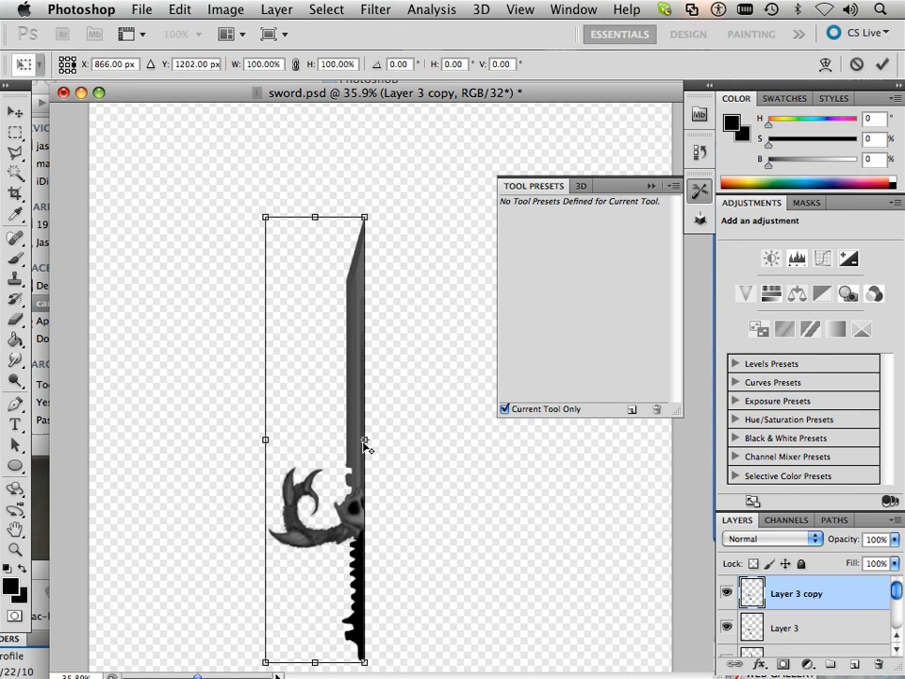
{"action": "left_click", "coordinate": [179, 9]}
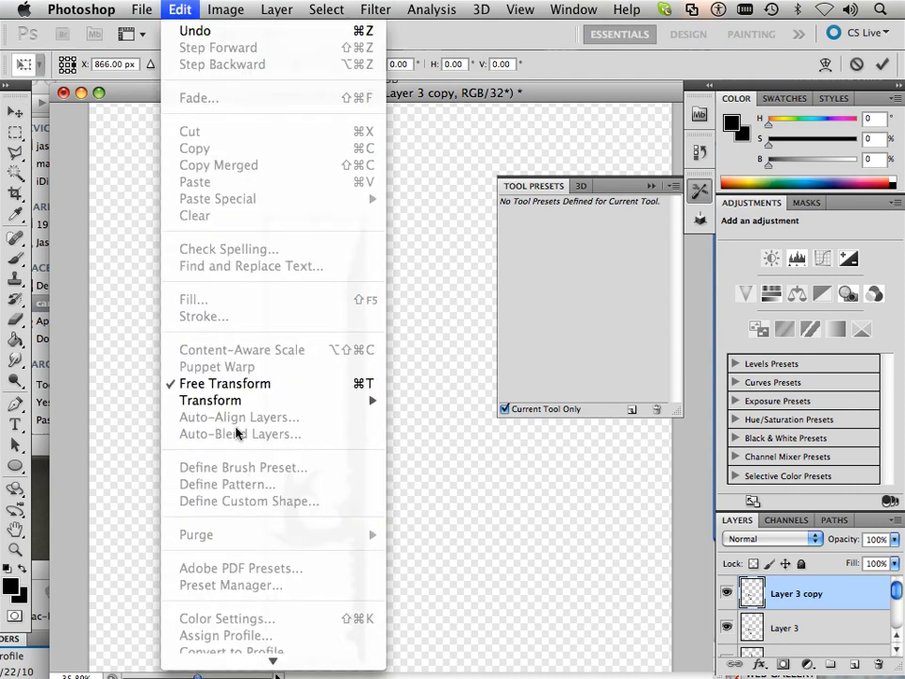
{"action": "mouse_move", "coordinate": [233, 405]}
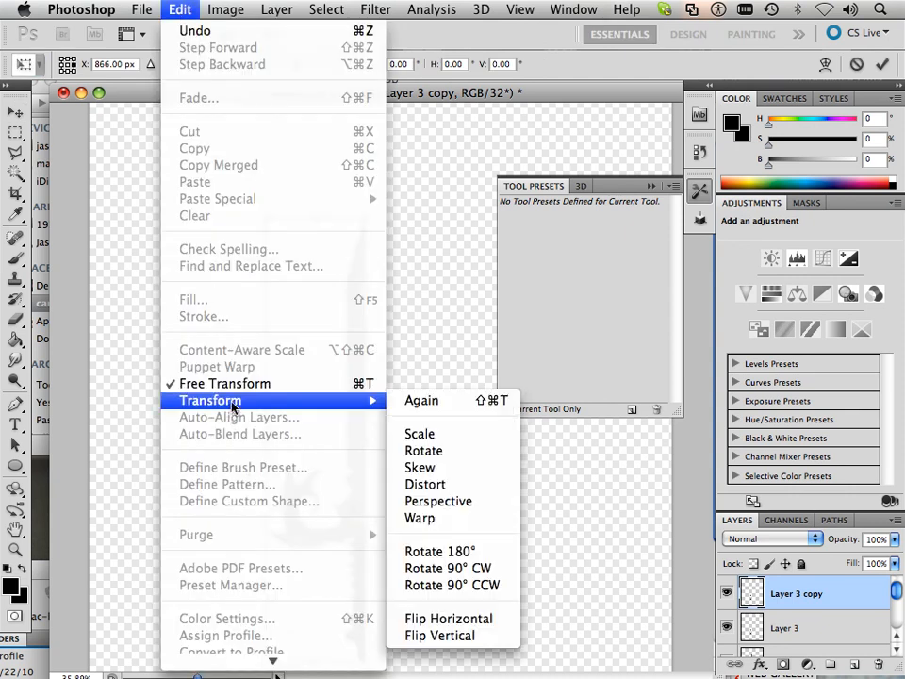
{"action": "left_click", "coordinate": [436, 619]}
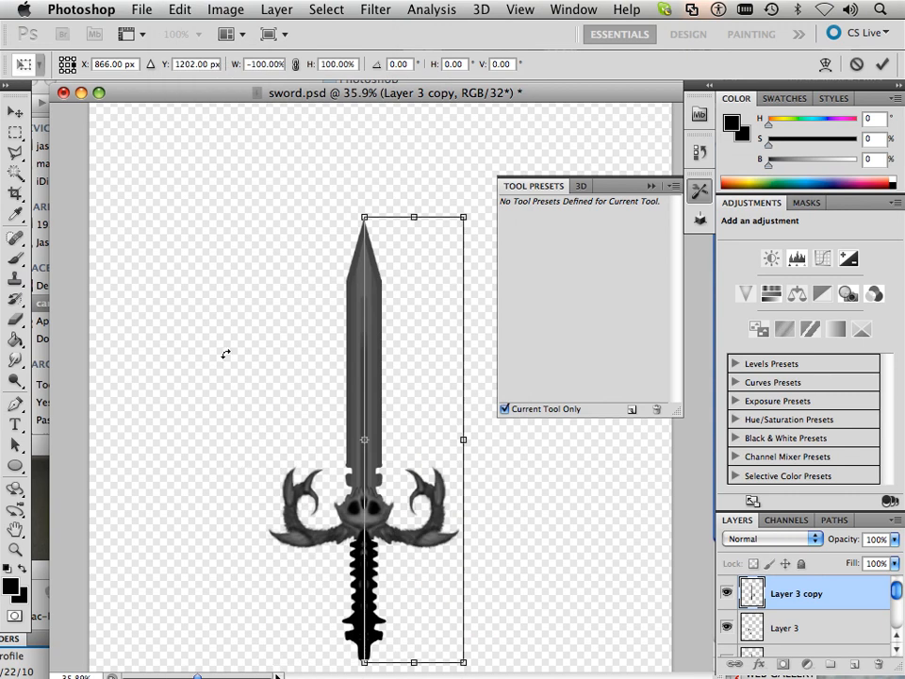
{"action": "scroll", "coordinate": [366, 418], "scroll_direction": "up", "scroll_amount": 10}
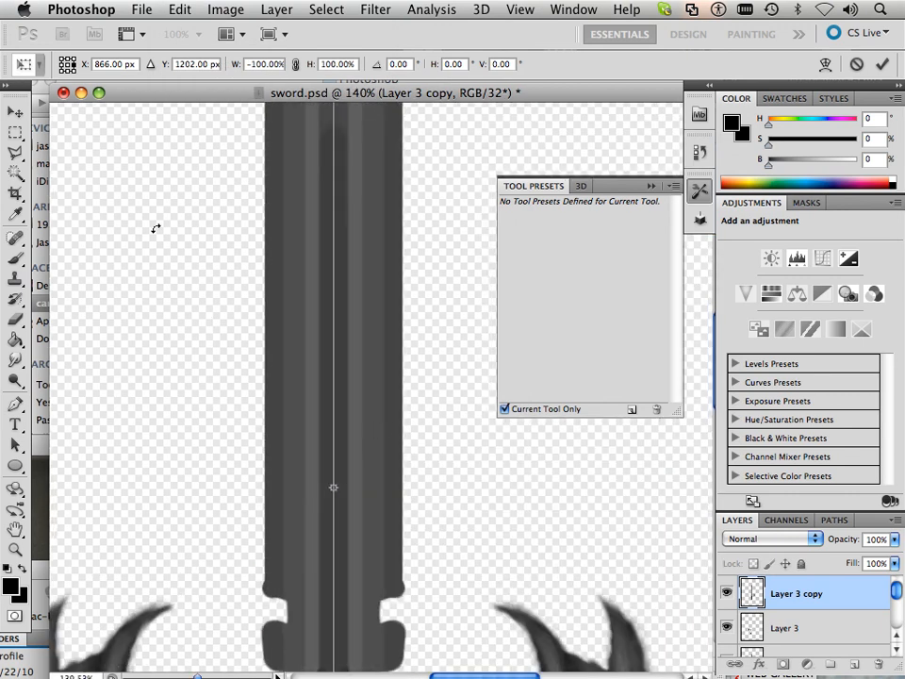
{"action": "left_click", "coordinate": [15, 111]}
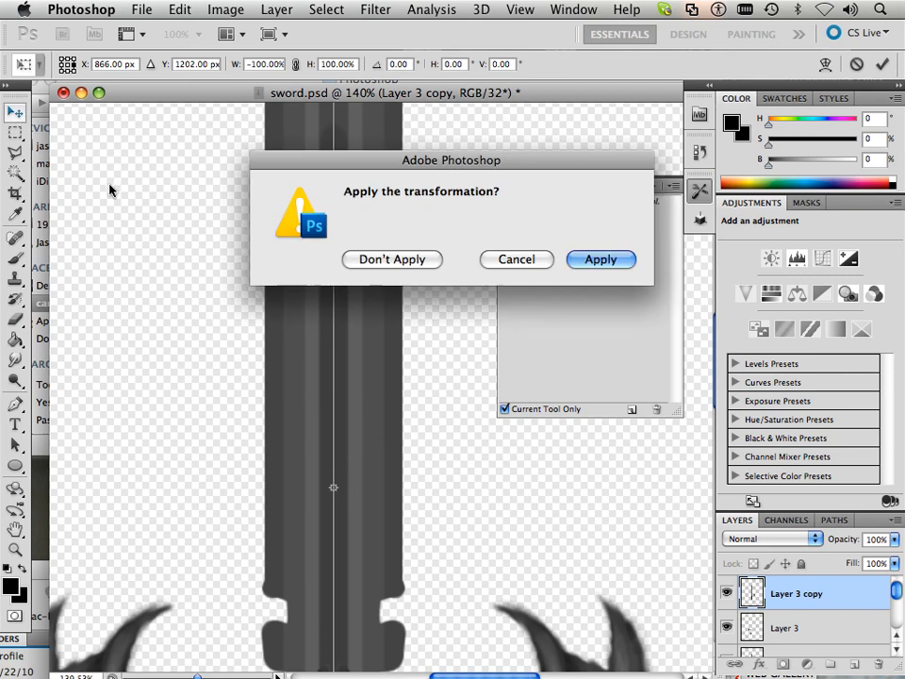
{"action": "left_click", "coordinate": [592, 263]}
{"action": "scroll", "coordinate": [384, 305], "scroll_direction": "down", "scroll_amount": 8}
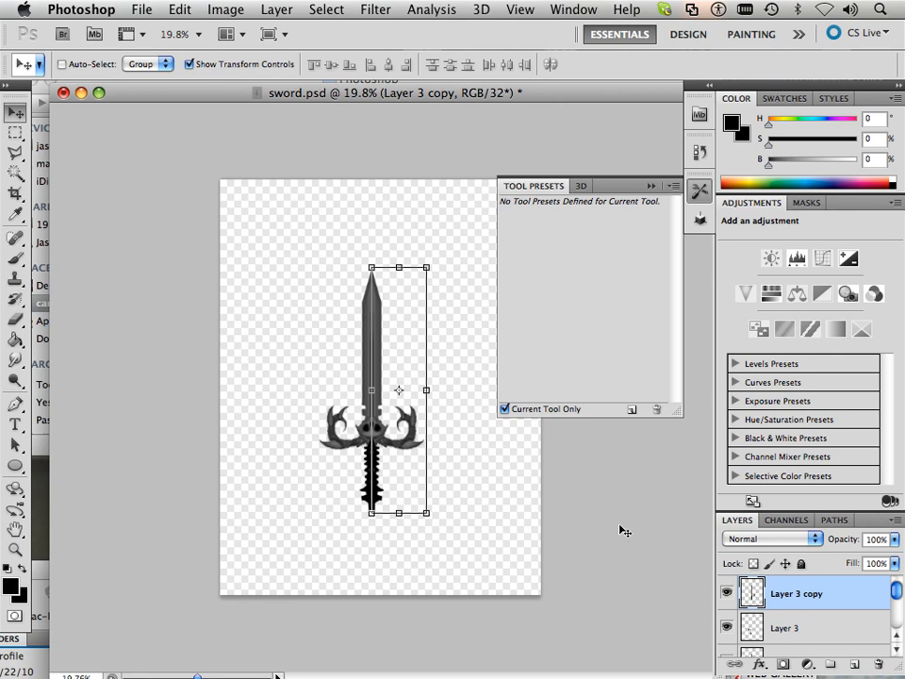
Select the hidden Layer 0 to clear the transform box and examine the mirrored sword's symmetry along the centre seam
{"action": "scroll", "coordinate": [793, 629], "scroll_direction": "down", "scroll_amount": 5}
{"action": "mouse_move", "coordinate": [788, 612]}
{"action": "left_mouse_down"}
{"action": "mouse_move", "coordinate": [569, 524]}
{"action": "mouse_move", "coordinate": [790, 600]}
{"action": "mouse_move", "coordinate": [779, 601]}
{"action": "left_mouse_up"}
{"action": "left_click", "coordinate": [781, 580]}
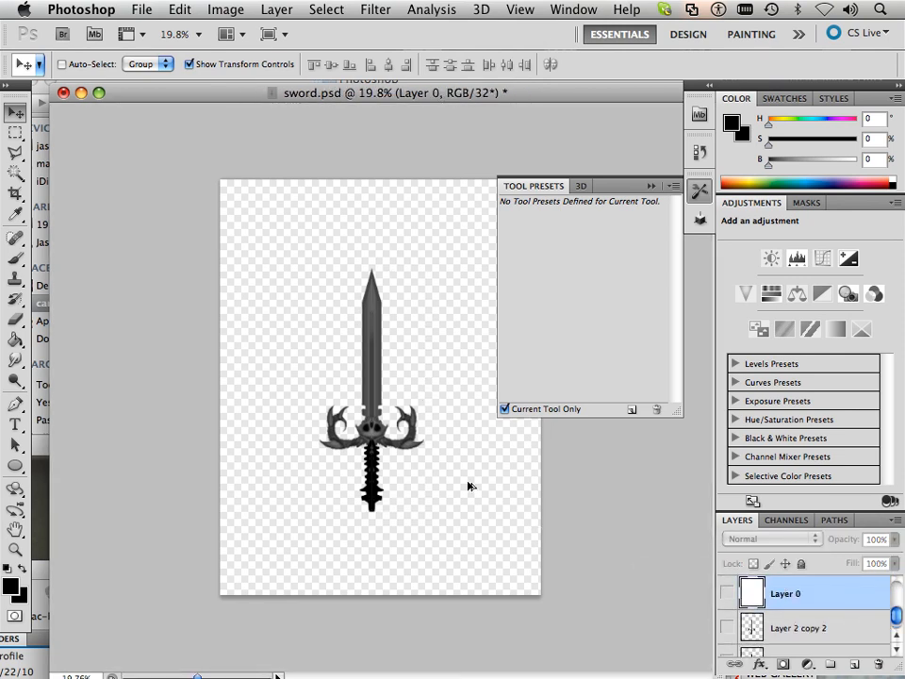
{"action": "scroll", "coordinate": [427, 477], "scroll_direction": "up", "scroll_amount": 6}
{"action": "scroll", "coordinate": [428, 474], "scroll_direction": "down", "scroll_amount": 5}
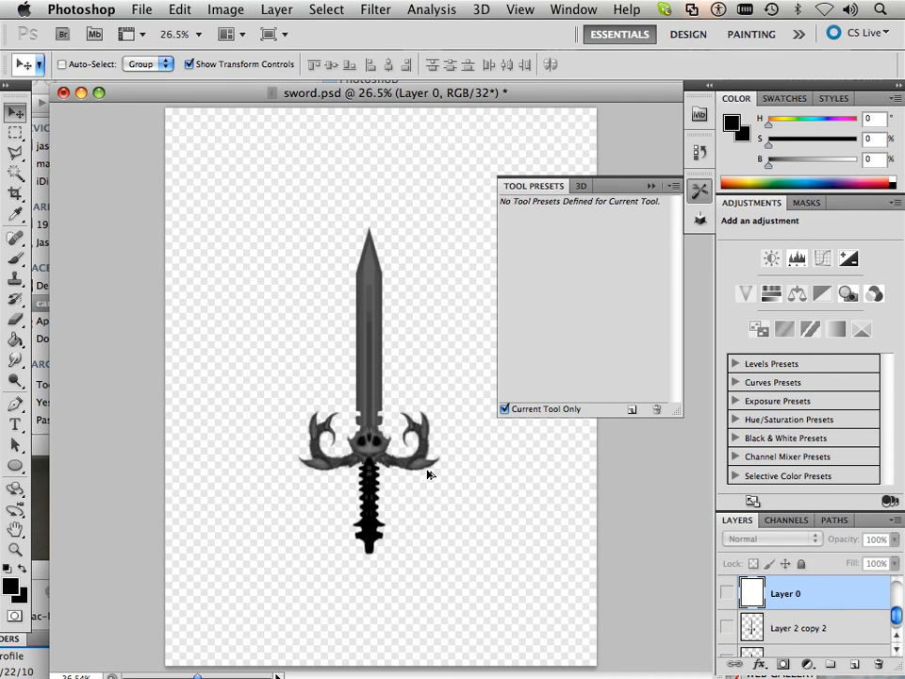
{"action": "scroll", "coordinate": [889, 606], "scroll_direction": "up", "scroll_amount": 5}
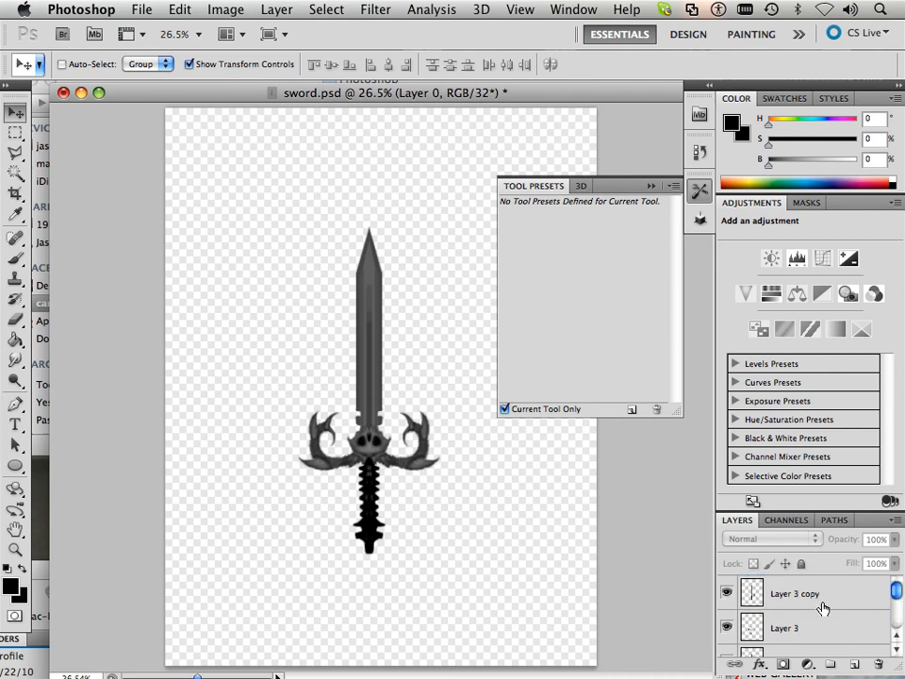
Merge Layer 3 copy and Layer 3 so both sword halves form a single layer
{"action": "left_click", "coordinate": [805, 596]}
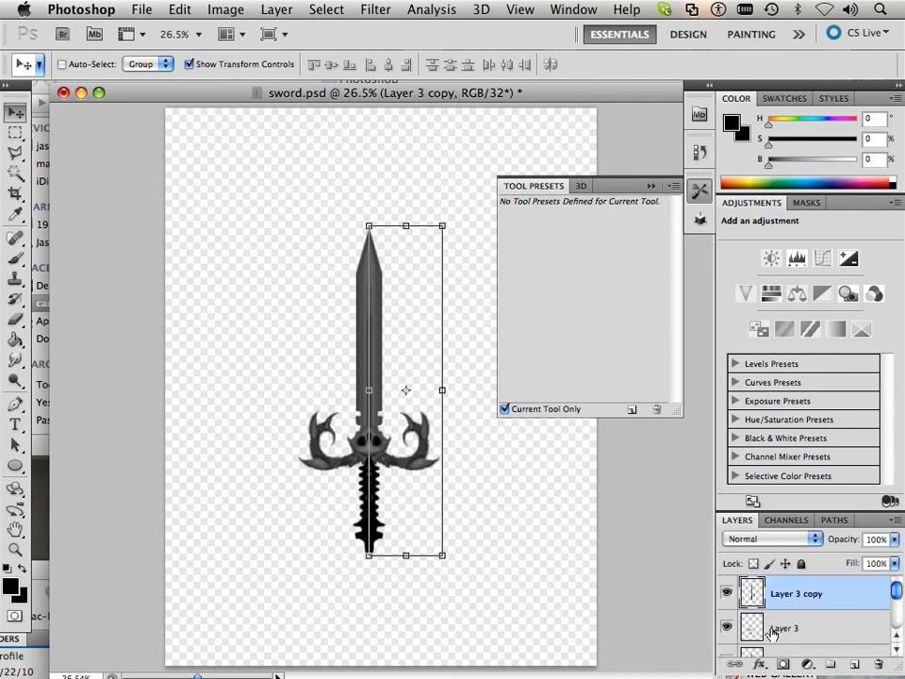
{"action": "left_click", "coordinate": [786, 629], "text": "shift"}
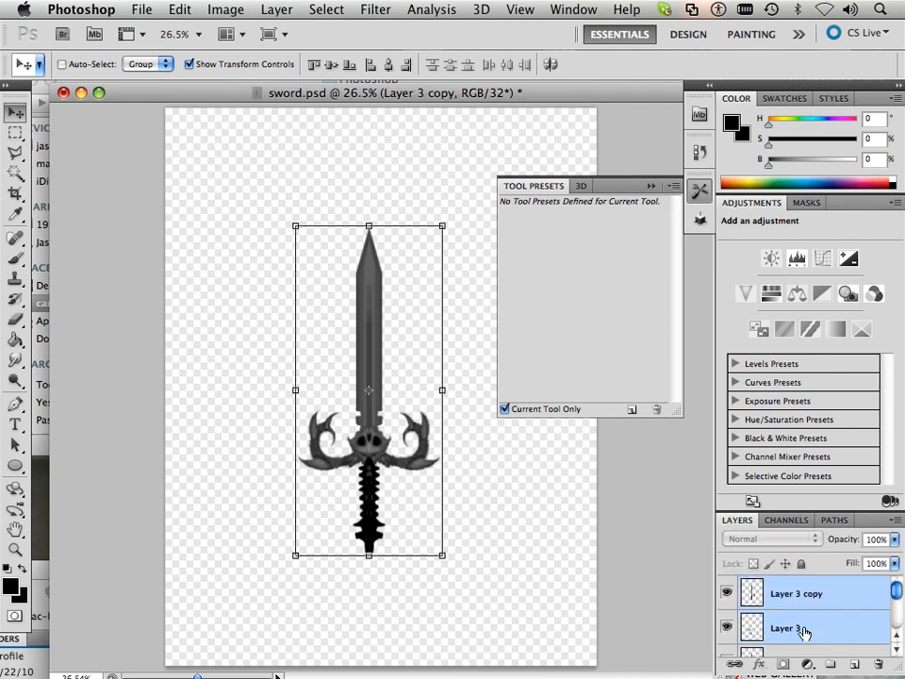
{"action": "left_click", "coordinate": [243, 9]}
{"action": "mouse_move", "coordinate": [277, 9]}
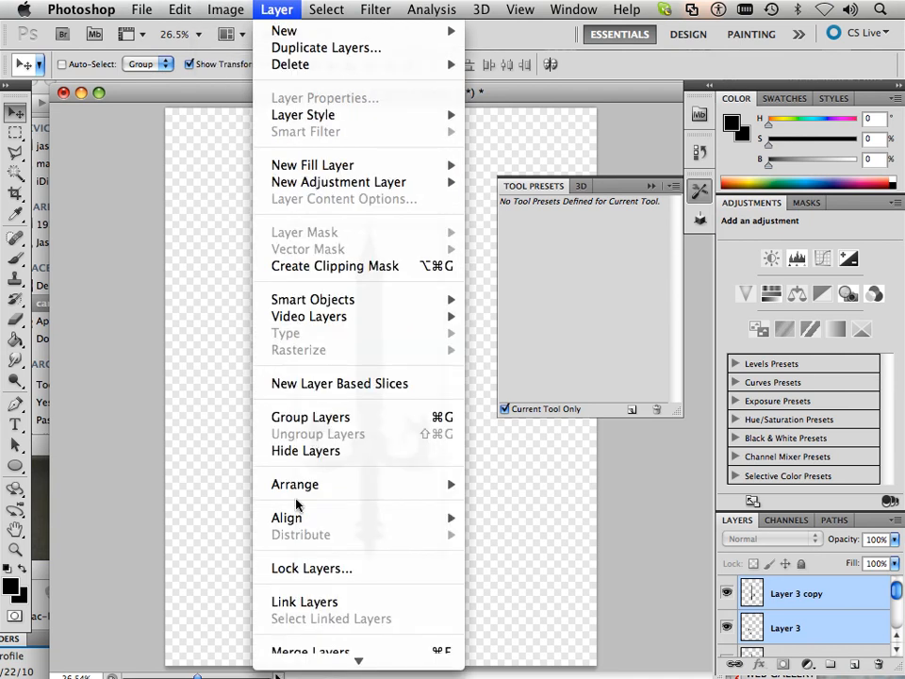
{"action": "left_click", "coordinate": [305, 650]}
{"action": "scroll", "coordinate": [343, 478], "scroll_direction": "up", "scroll_amount": 5}
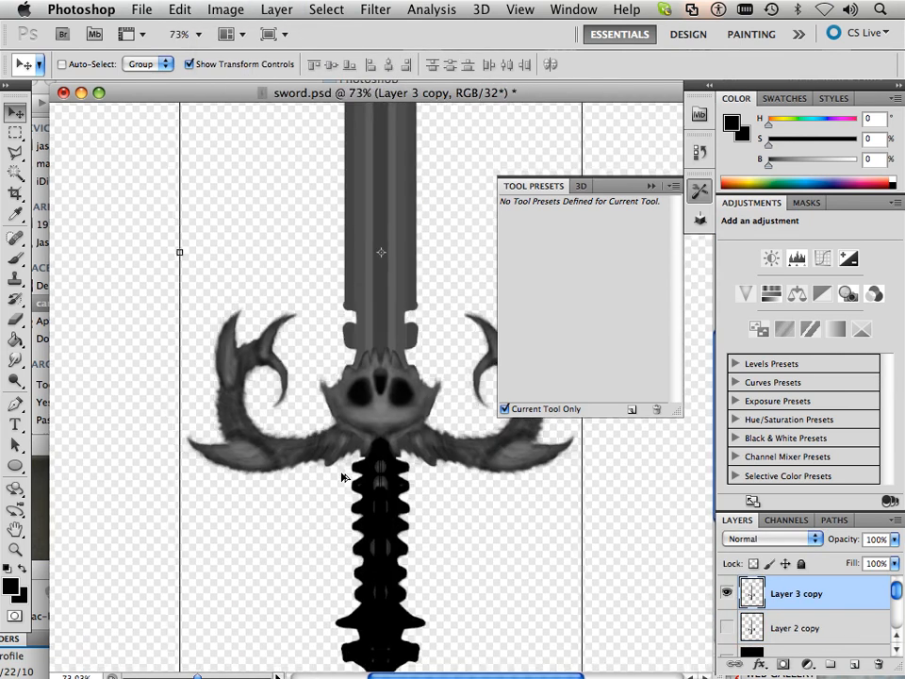
{"action": "scroll", "coordinate": [343, 478], "scroll_direction": "down", "scroll_amount": 3}
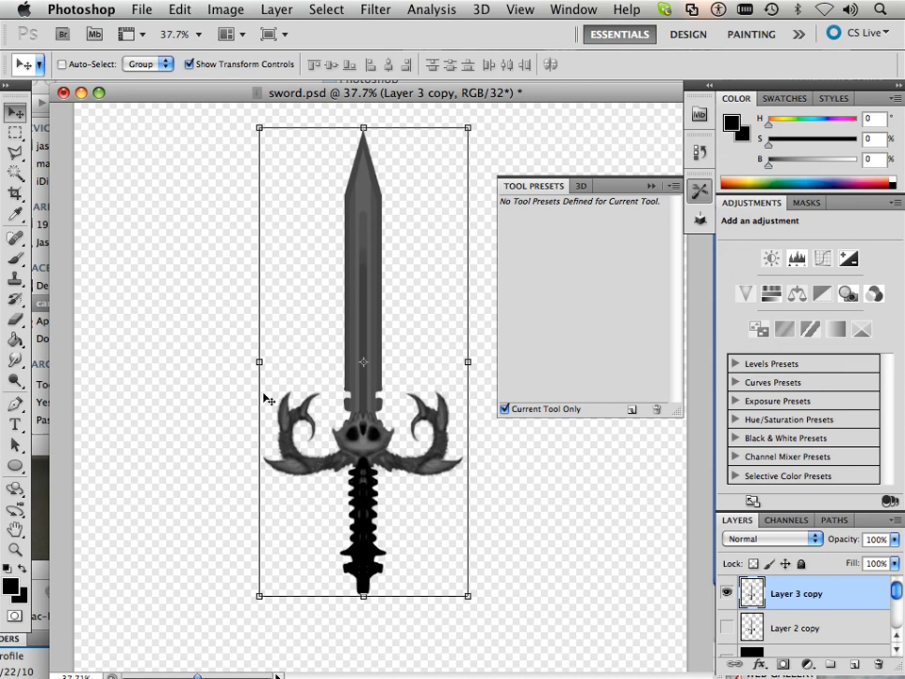
{"action": "left_click", "coordinate": [134, 7]}
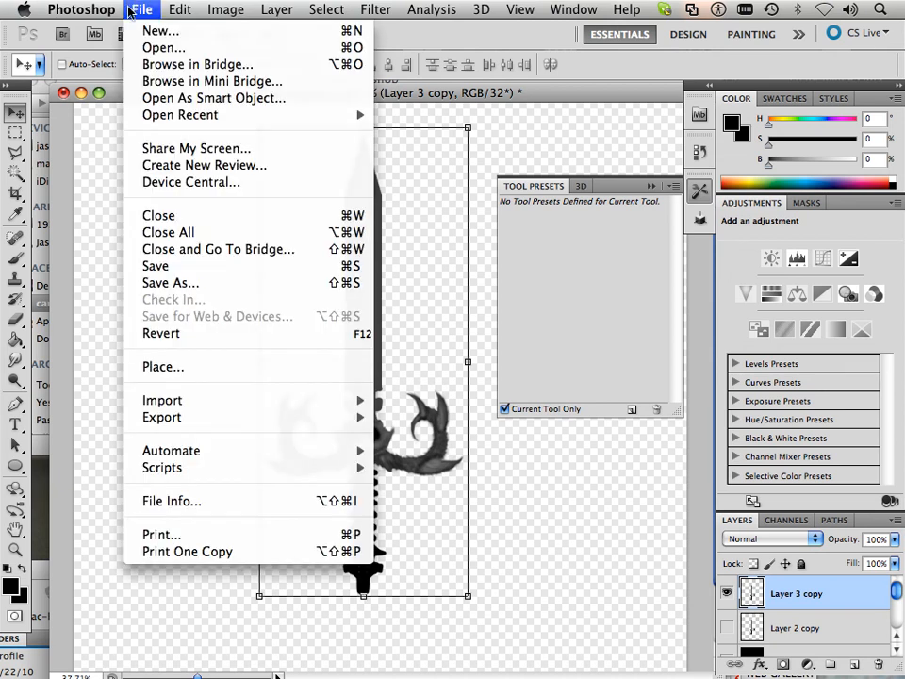
{"action": "left_click", "coordinate": [197, 528]}
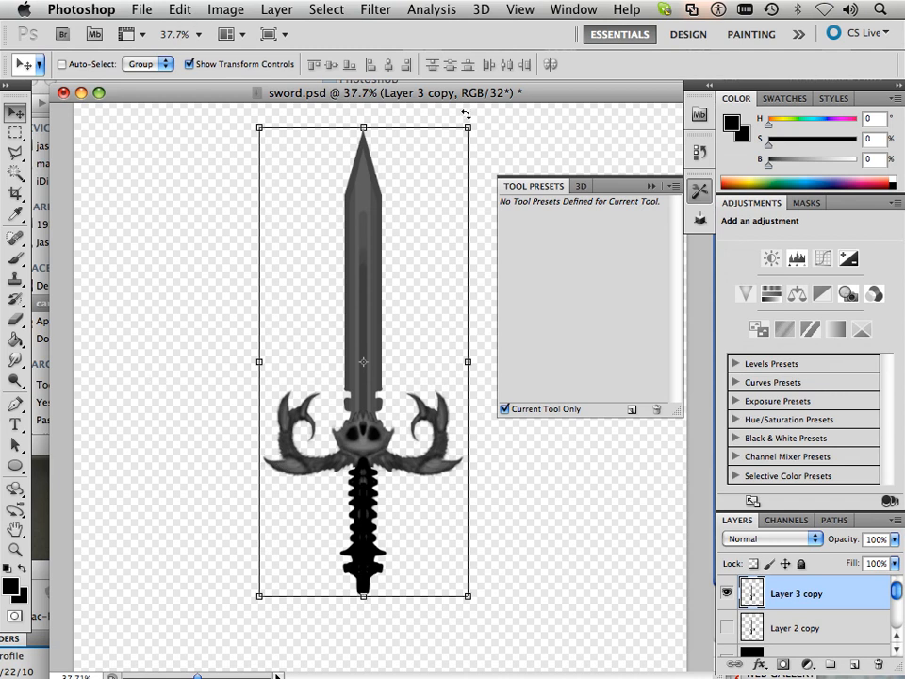
{"action": "scroll", "coordinate": [358, 308], "scroll_direction": "up", "scroll_amount": 5}
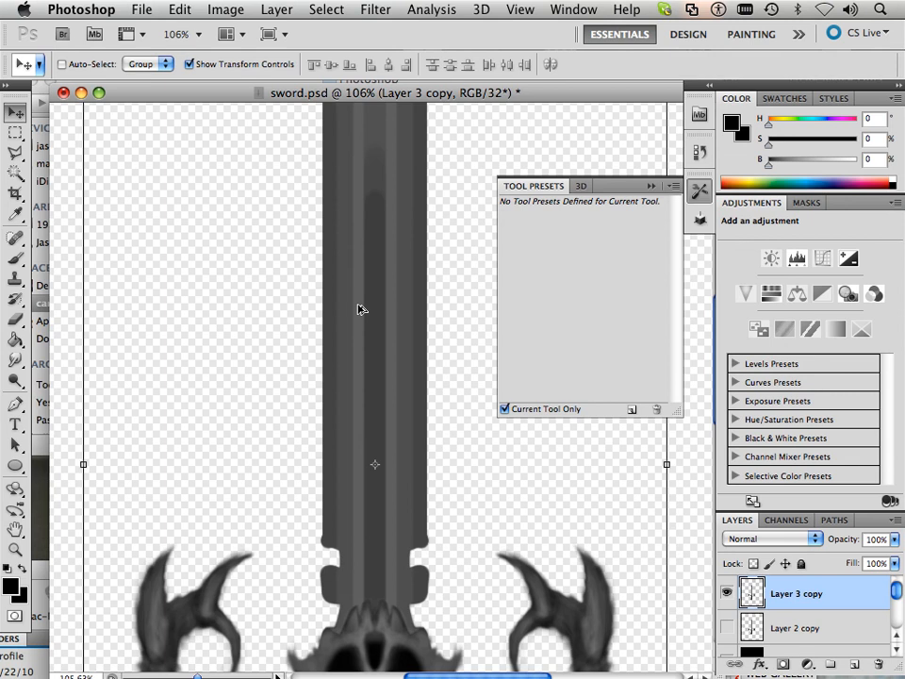
{"action": "left_click_drag", "start_coordinate": [387, 601], "coordinate": [398, 309]}
{"action": "left_click_drag", "start_coordinate": [382, 528], "coordinate": [343, 439]}
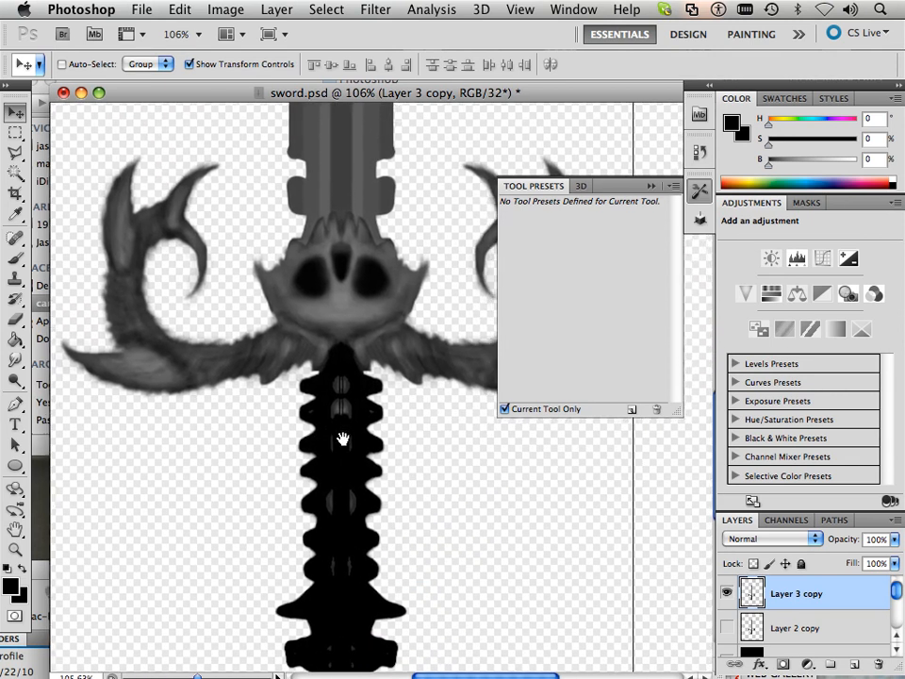